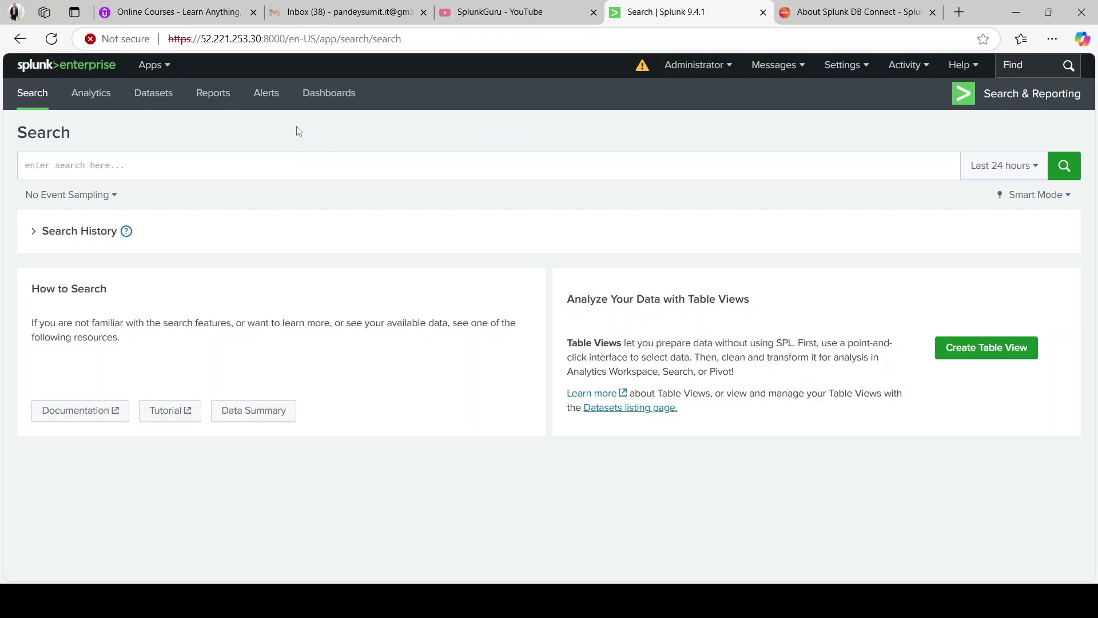
# Go to Apps > Manage Apps to list the 27 installed apps
pyautogui.click(153, 66)
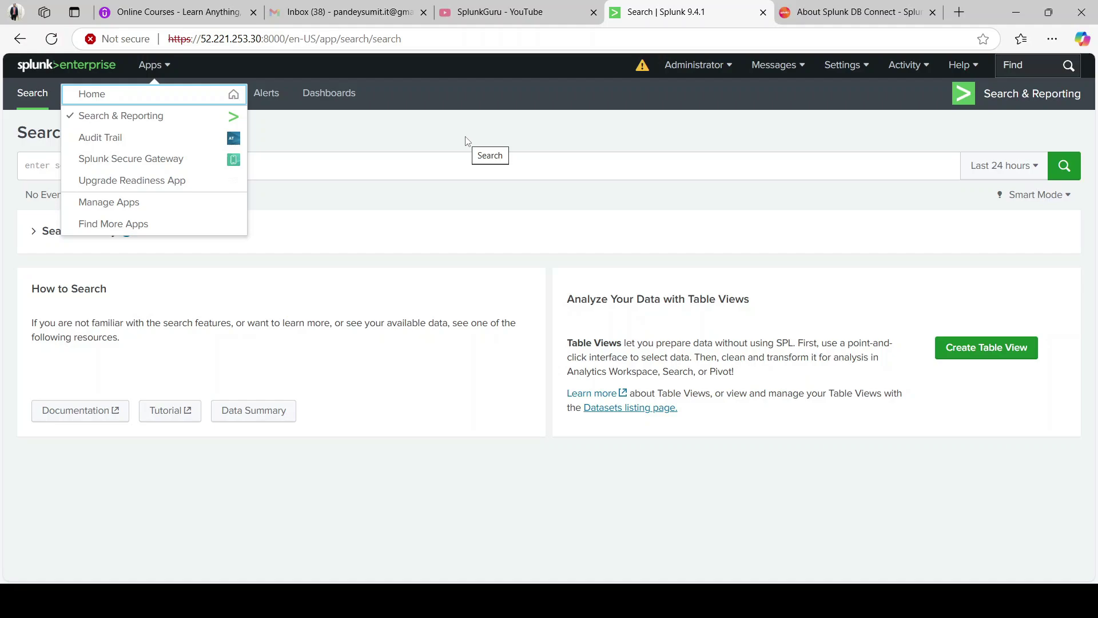
pyautogui.click(124, 207)
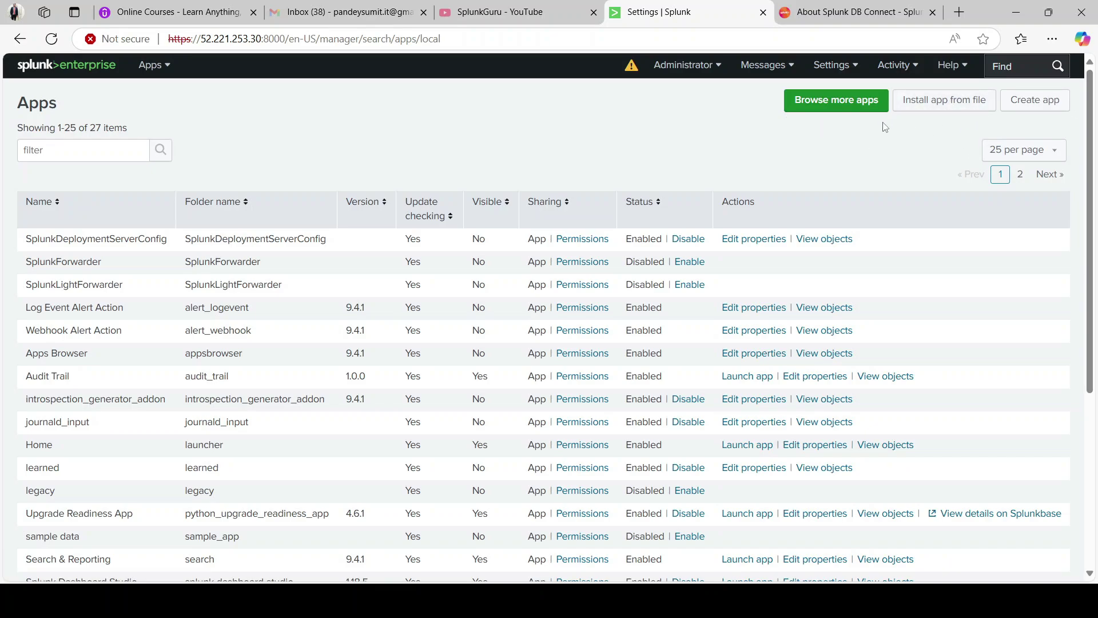
# Search the Browse More Apps catalog for 'Splunk Db connect'
pyautogui.click(829, 111)
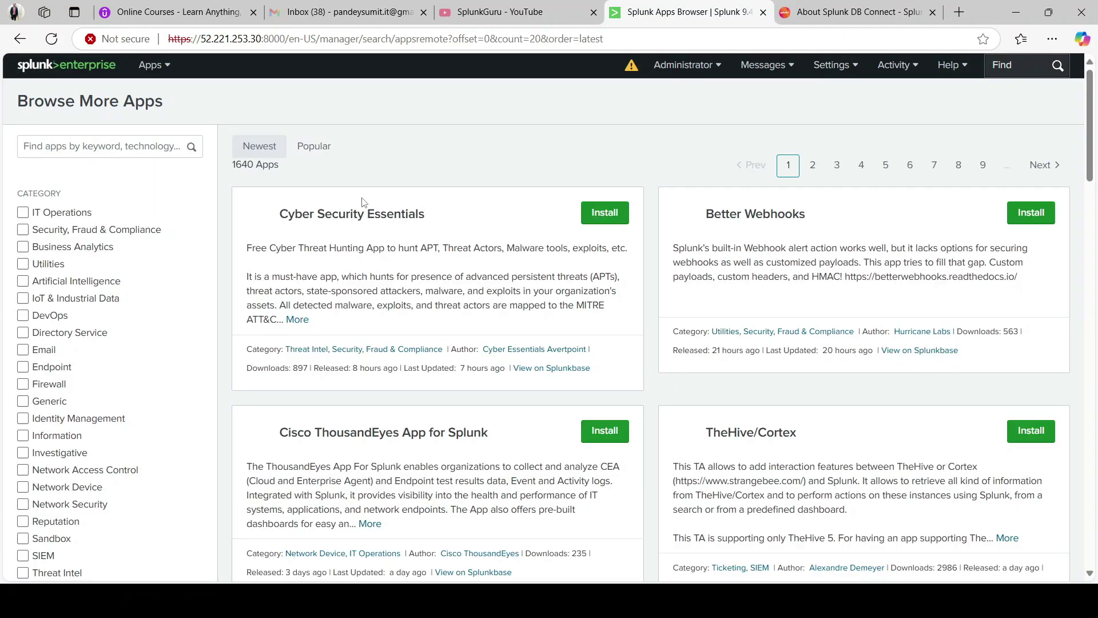
pyautogui.click(121, 148)
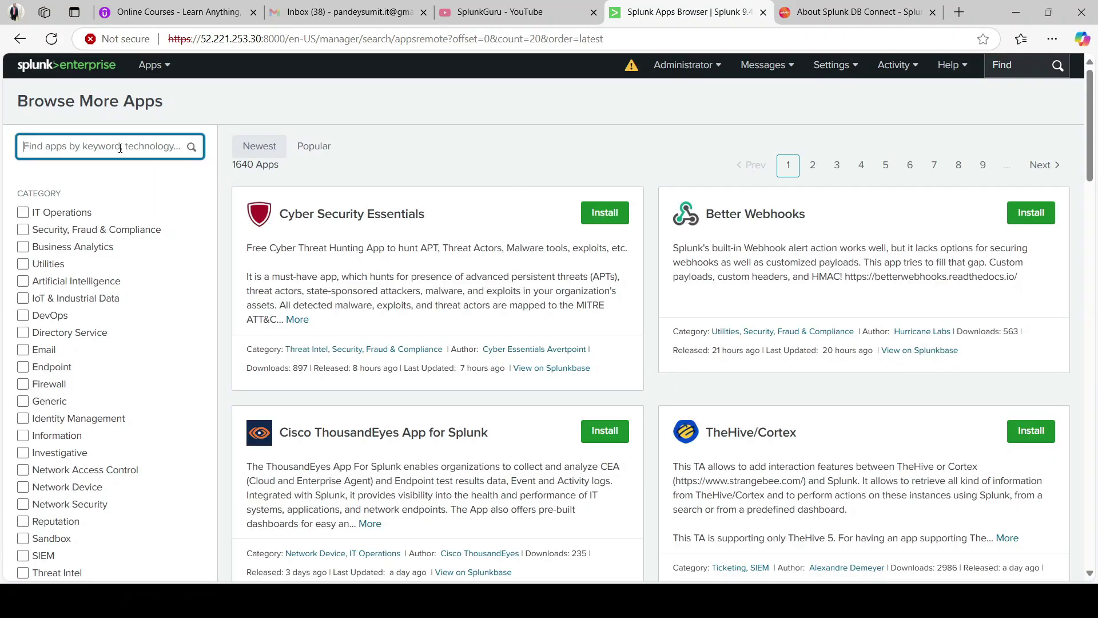
pyautogui.write('Splunk Db connect')
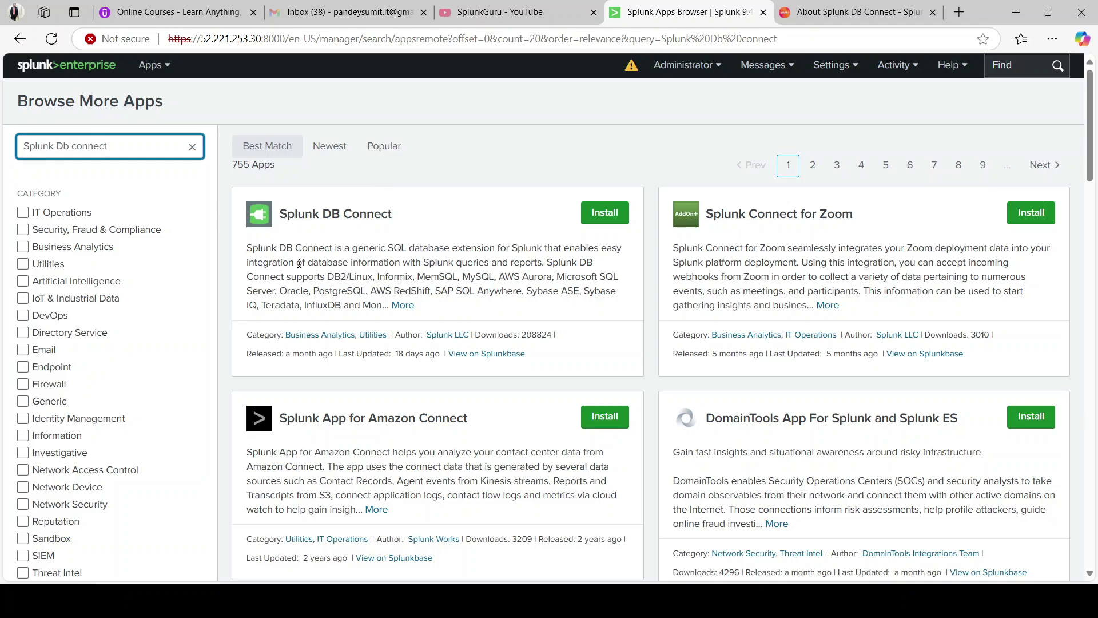
# Install Splunk DB Connect using Splunk.com account credentials, then restart Splunk
pyautogui.click(603, 215)
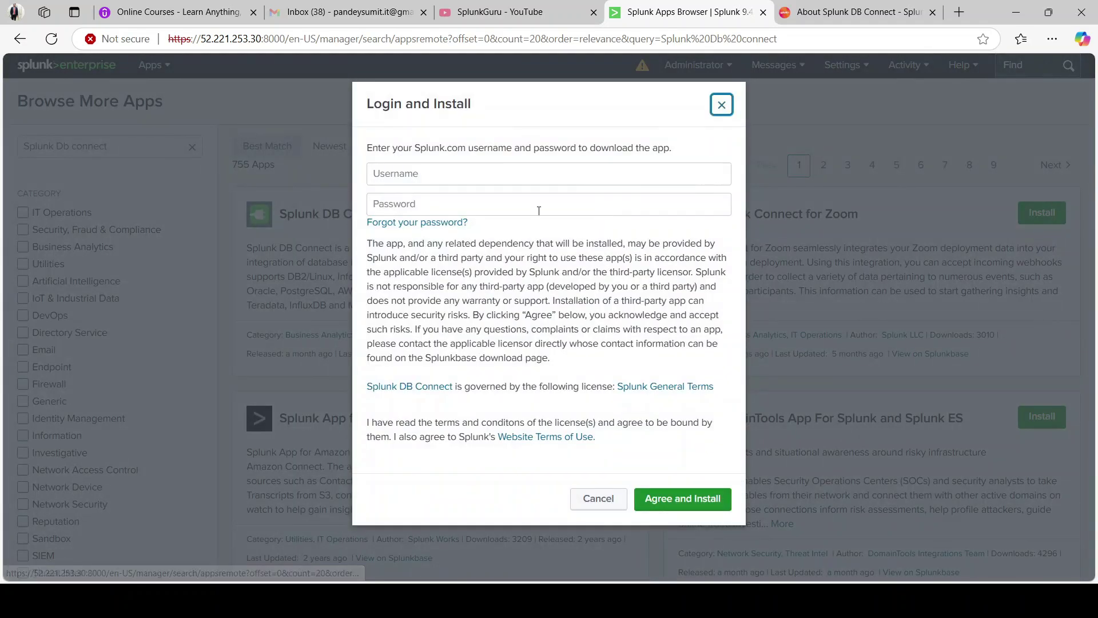
pyautogui.click(402, 169)
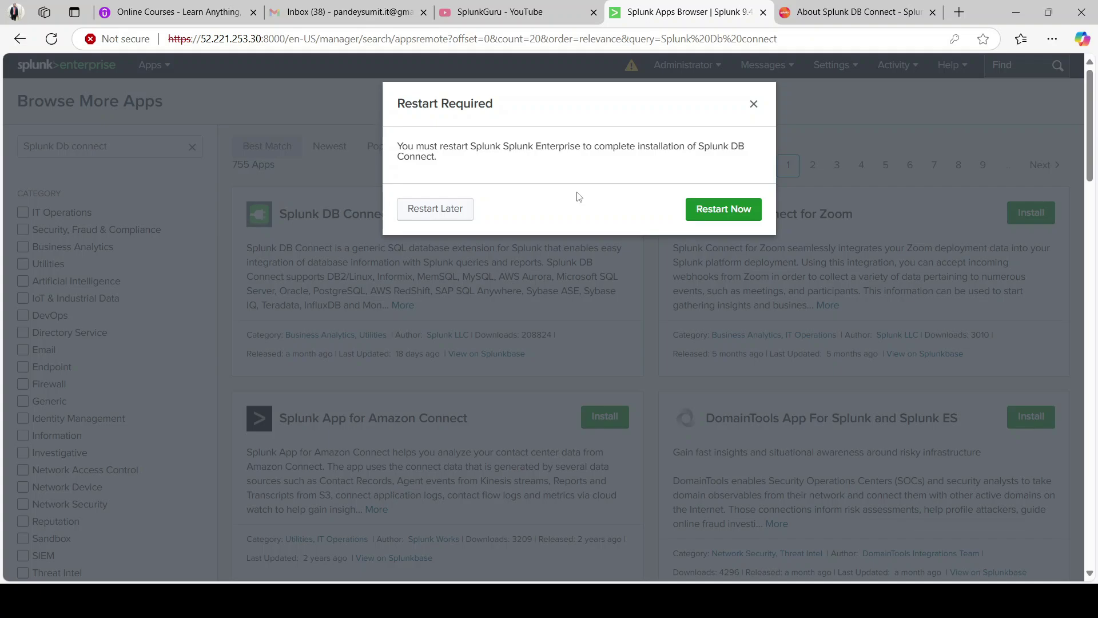
pyautogui.click(705, 213)
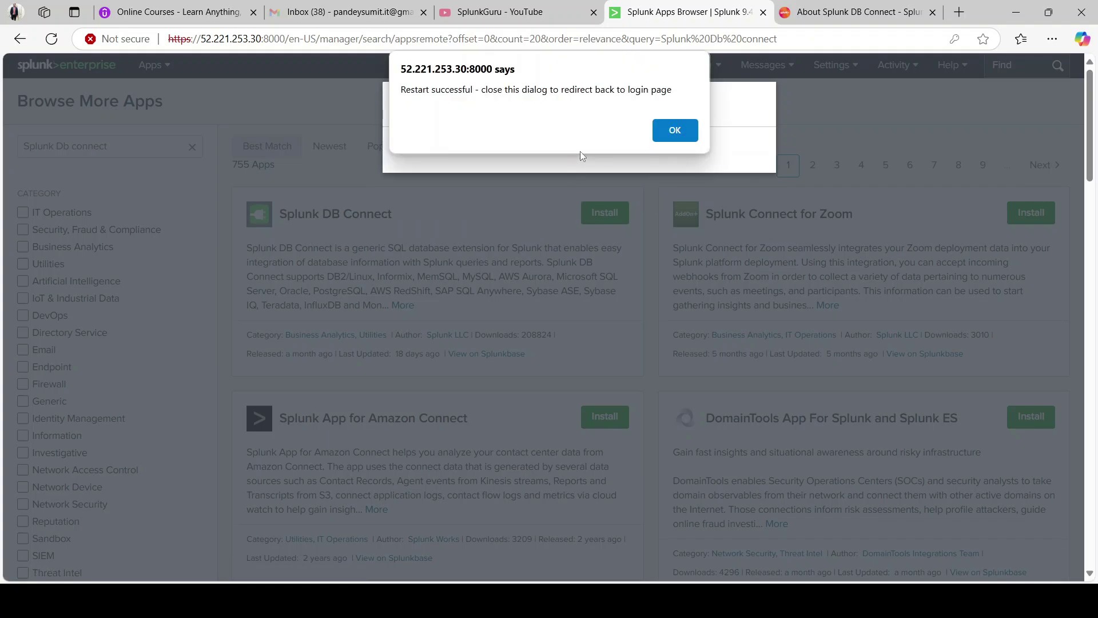
# Sign back in with the administrator username and password, decline browser password saving, and reopen Apps
pyautogui.click(675, 131)
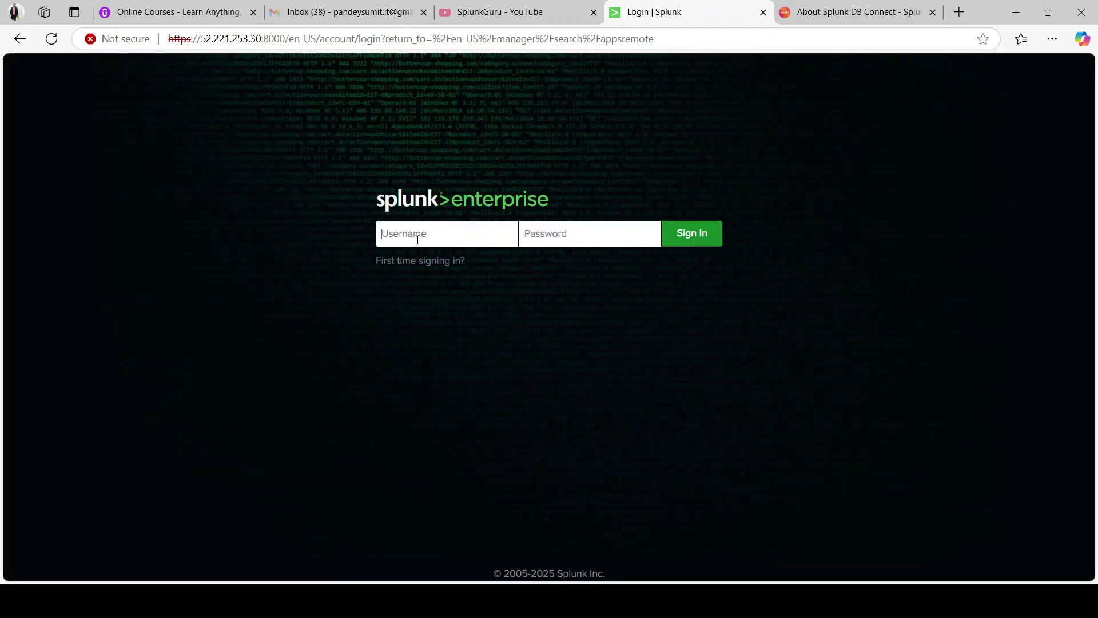
pyautogui.write('admin')
pyautogui.press('Tab')
pyautogui.write('*********')
pyautogui.press('Return')
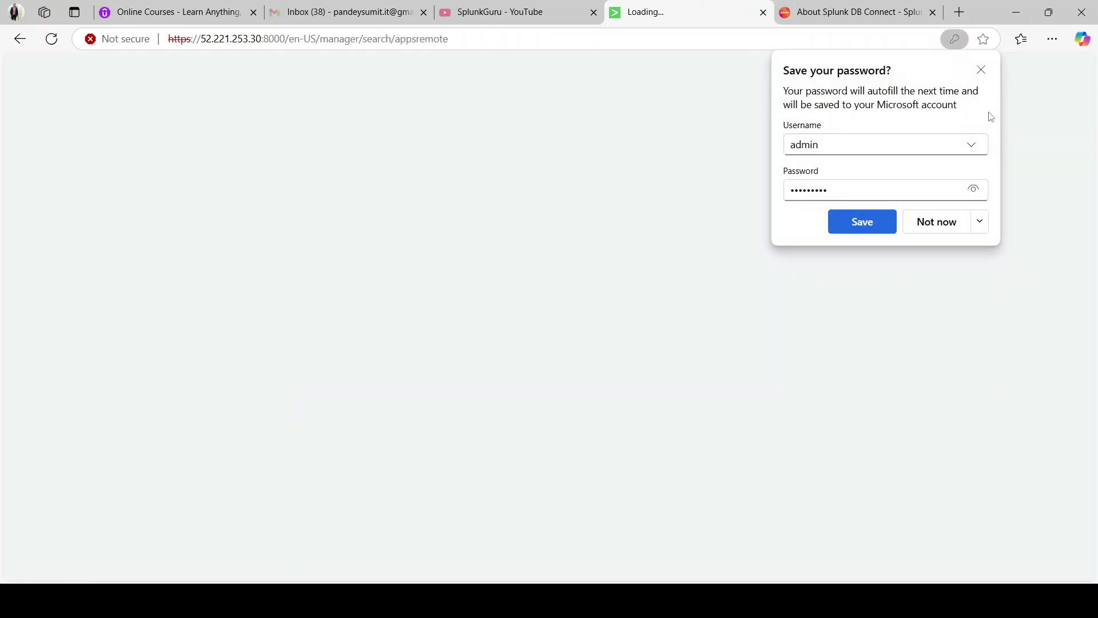
pyautogui.click(981, 71)
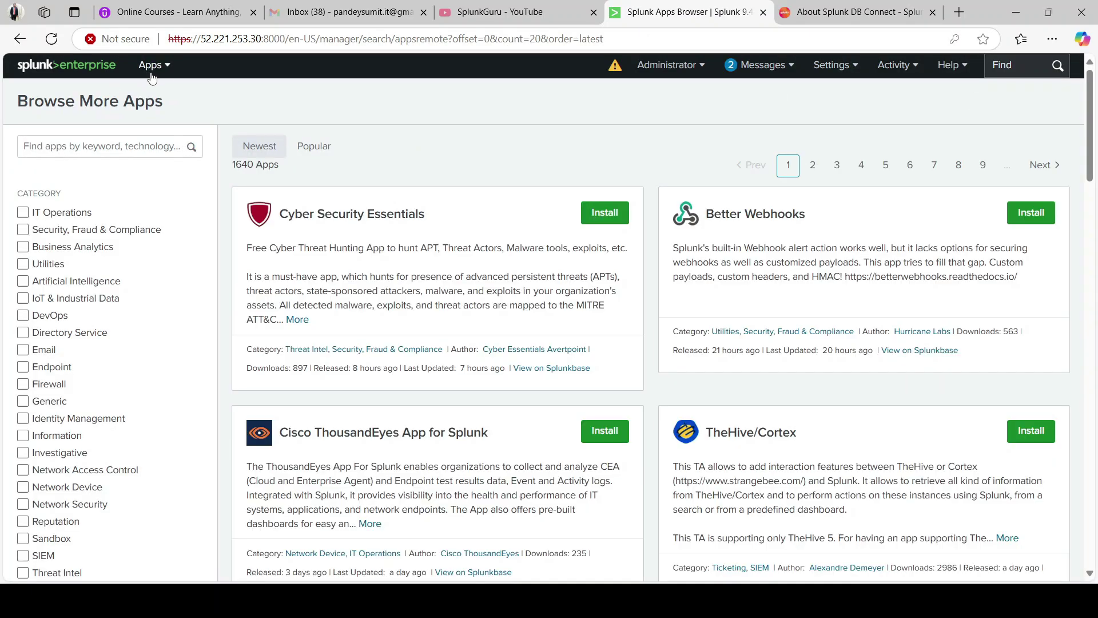
pyautogui.click(151, 76)
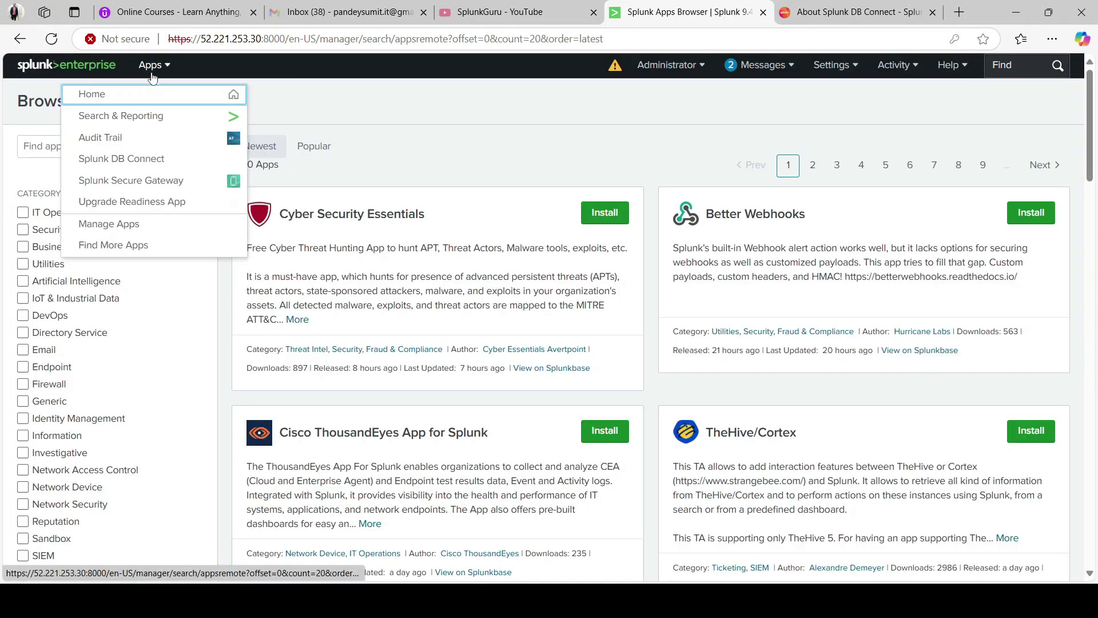
# Launch Splunk DB Connect, skip usage-data sharing, and reach the JAVA_HOME setting in setup
pyautogui.click(136, 167)
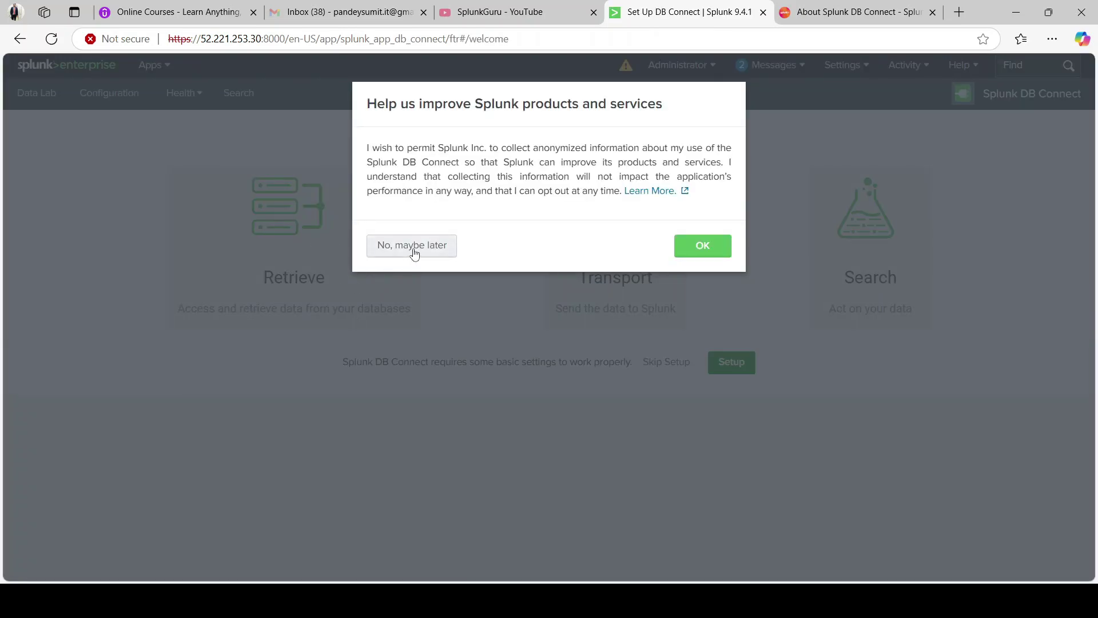
pyautogui.click(413, 248)
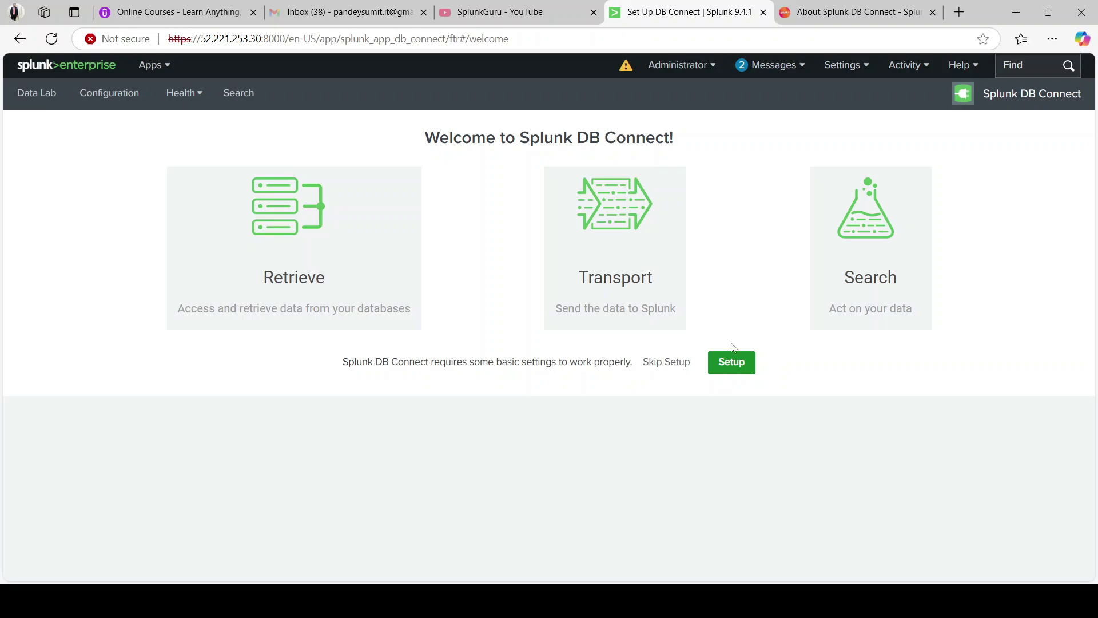
pyautogui.click(736, 364)
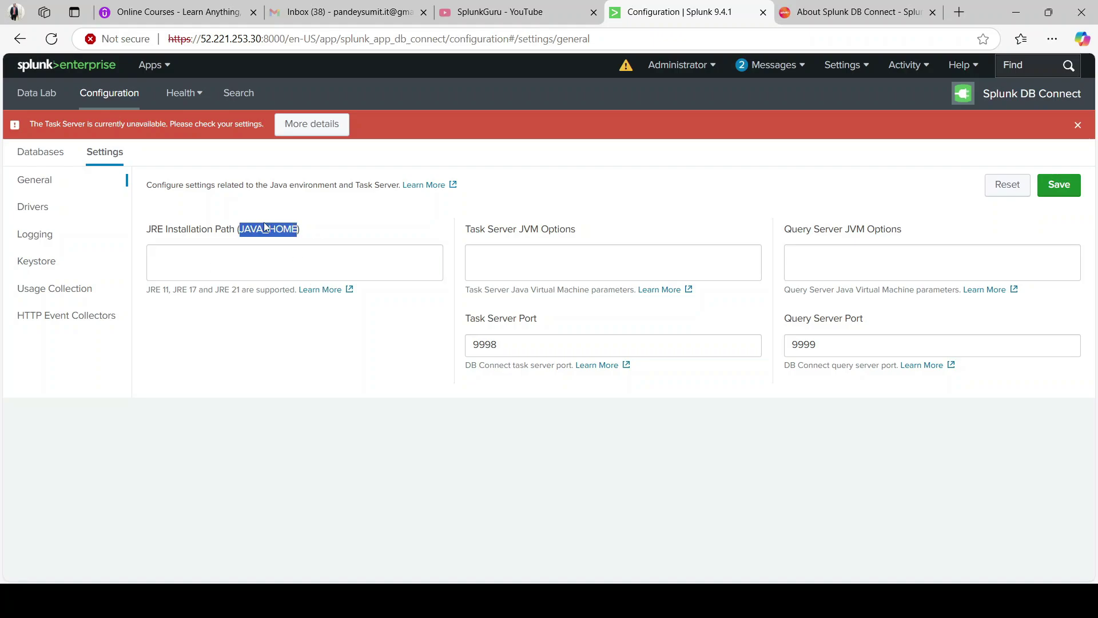
pyautogui.click(348, 220)
# Run java --version in the server terminal to confirm Java is missing
pyautogui.moveTo(376, 600)
pyautogui.click(373, 514)
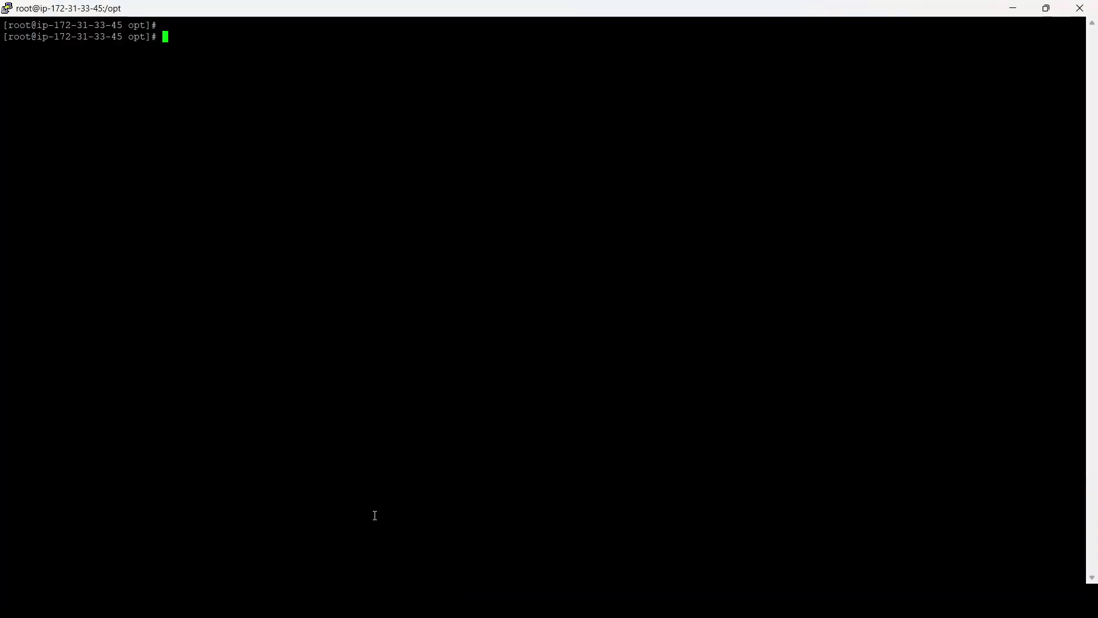
pyautogui.write('java ')
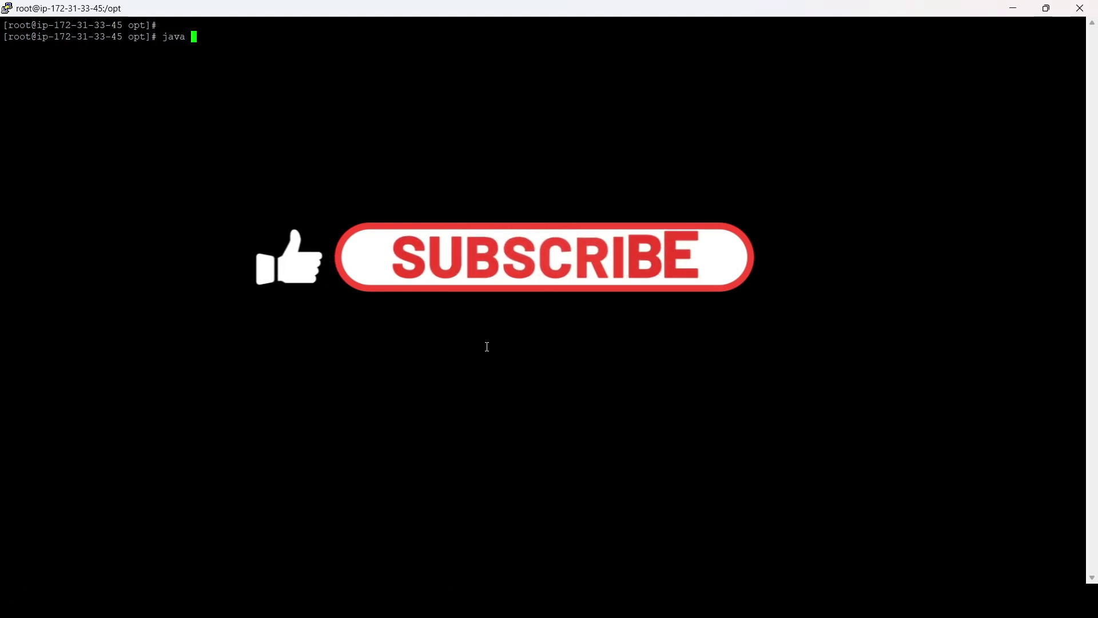
pyautogui.write('--version')
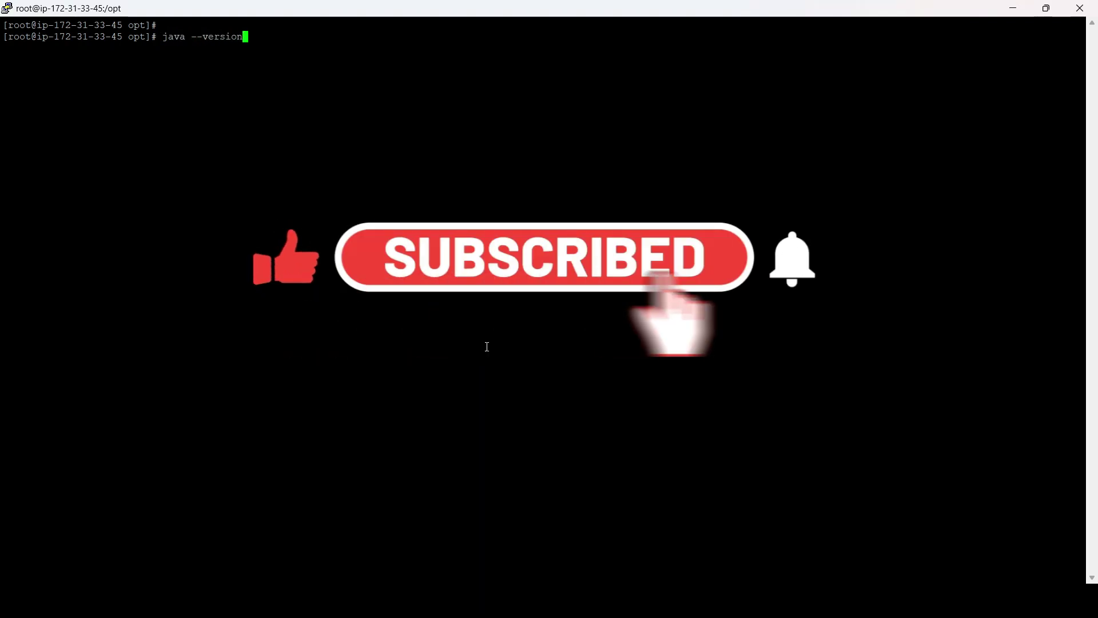
pyautogui.press('Return')
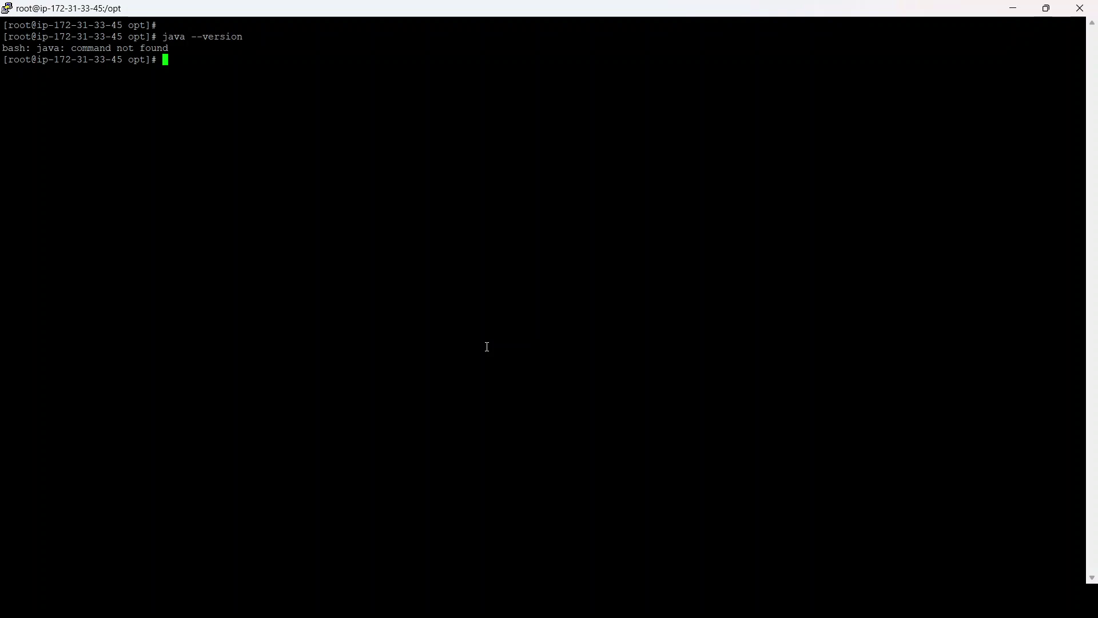
# Install Java 23 Amazon Corretto with yum install java, accepting the 35 packages
pyautogui.write('yum install java')
pyautogui.press('Return')
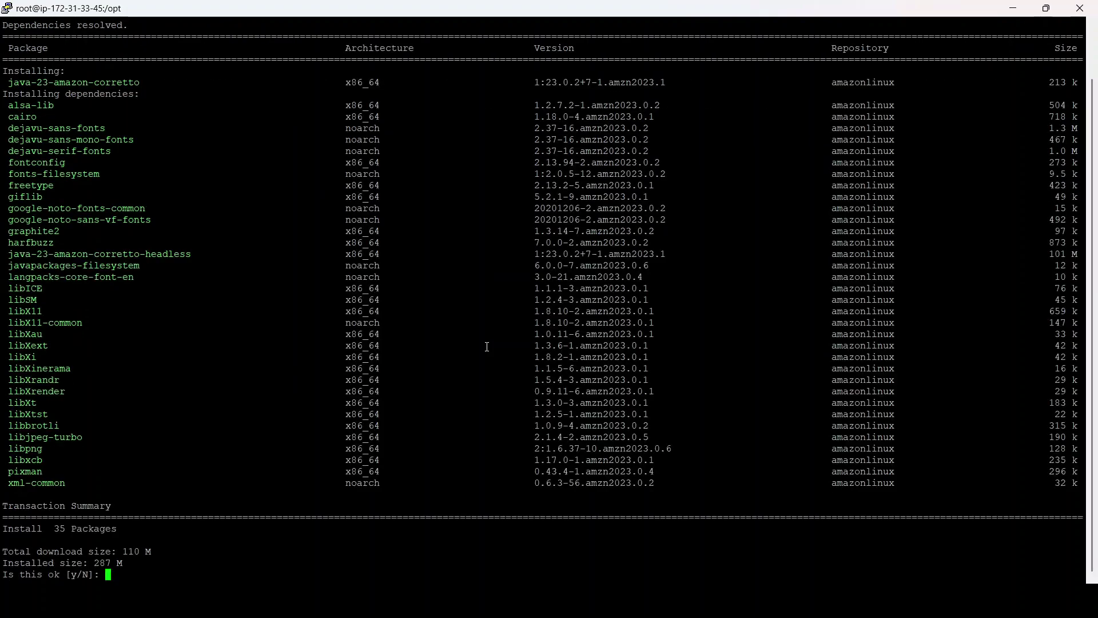
pyautogui.write('y')
pyautogui.press('Return')
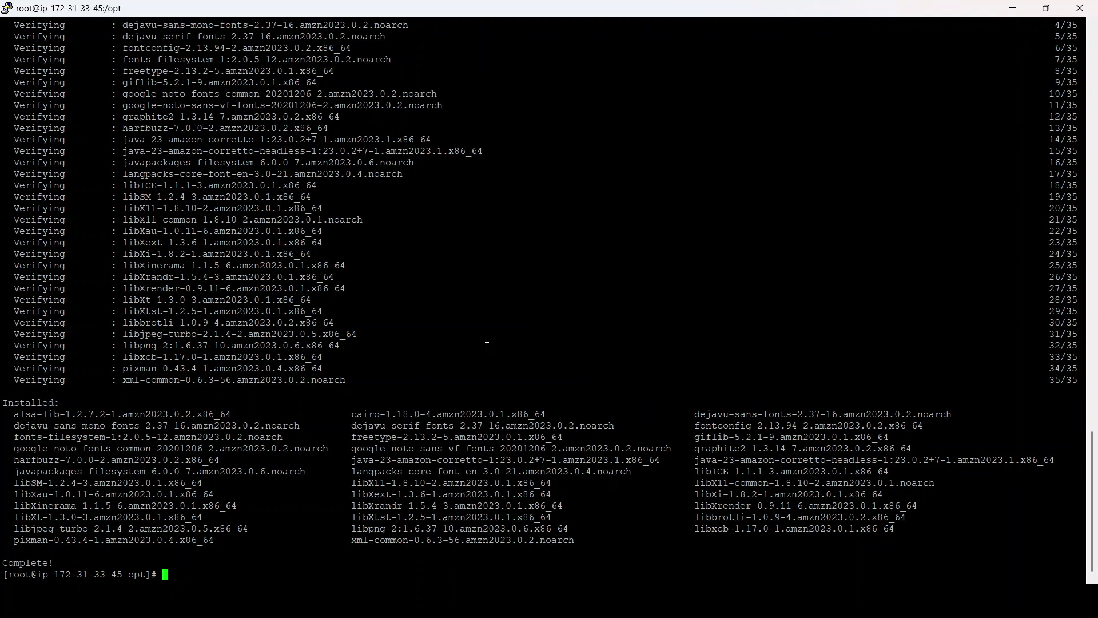
# Verify java --version now reports openjdk 23.0.2
pyautogui.write('java --version')
pyautogui.press('Return')
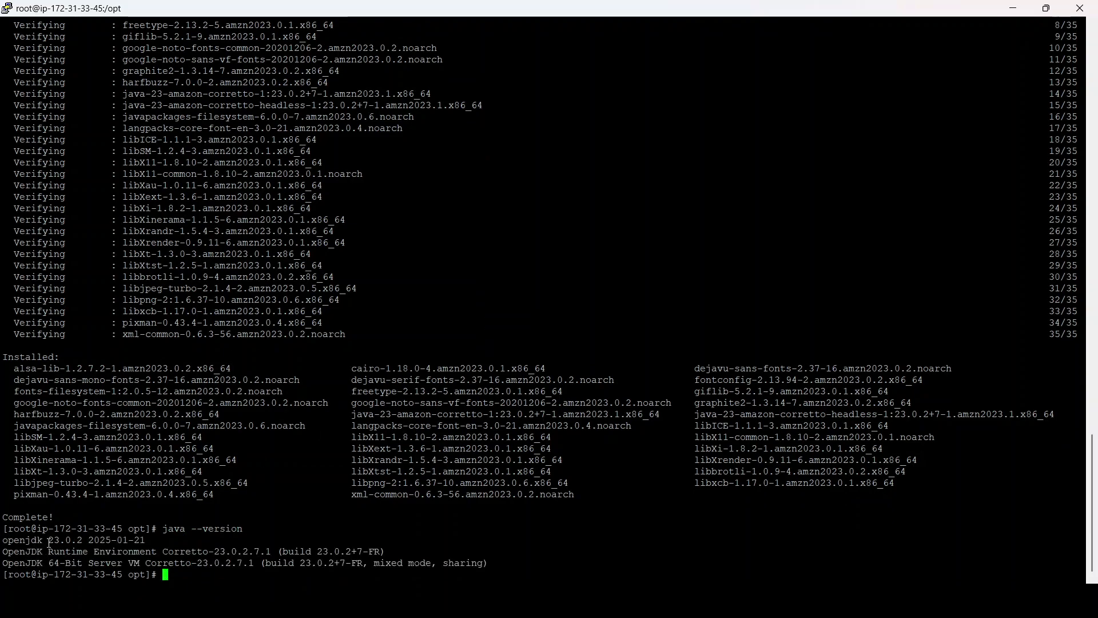
pyautogui.moveTo(25, 540); pyautogui.dragTo(89, 541)
pyautogui.click(229, 539)
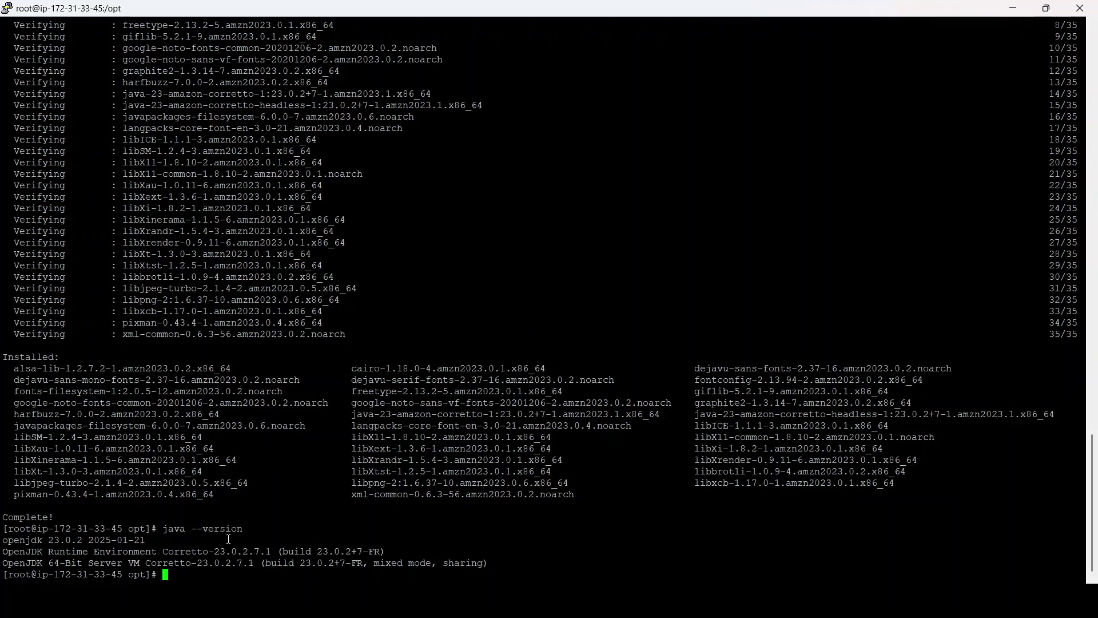
# Restart Splunk with /opt/splunk/bin/splunk restart
pyautogui.write('/opt/')
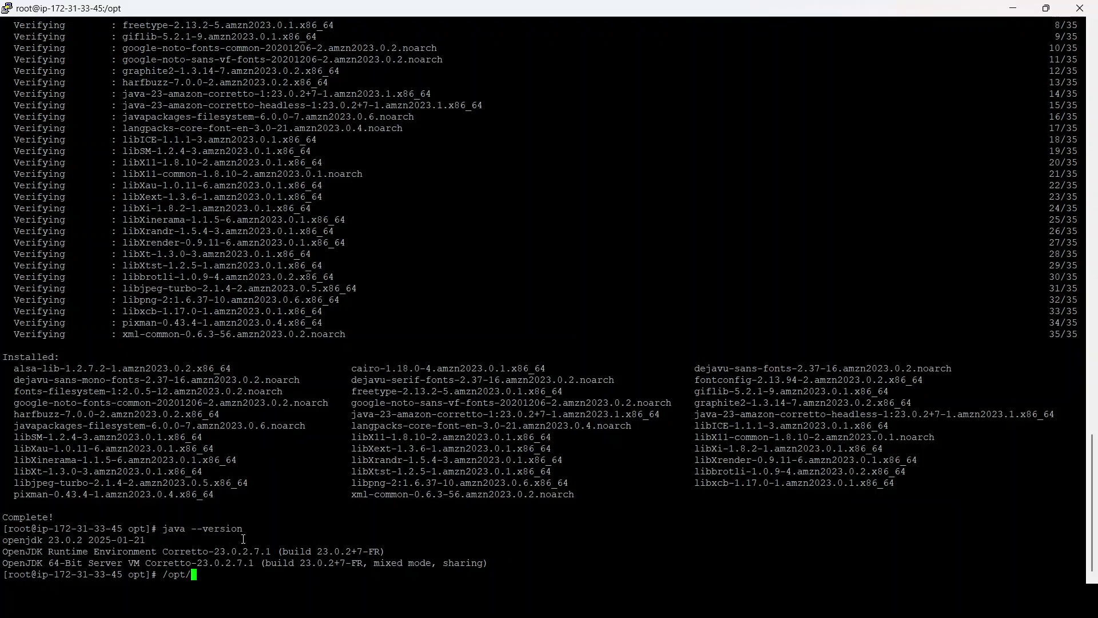
pyautogui.write('splunk/bin/')
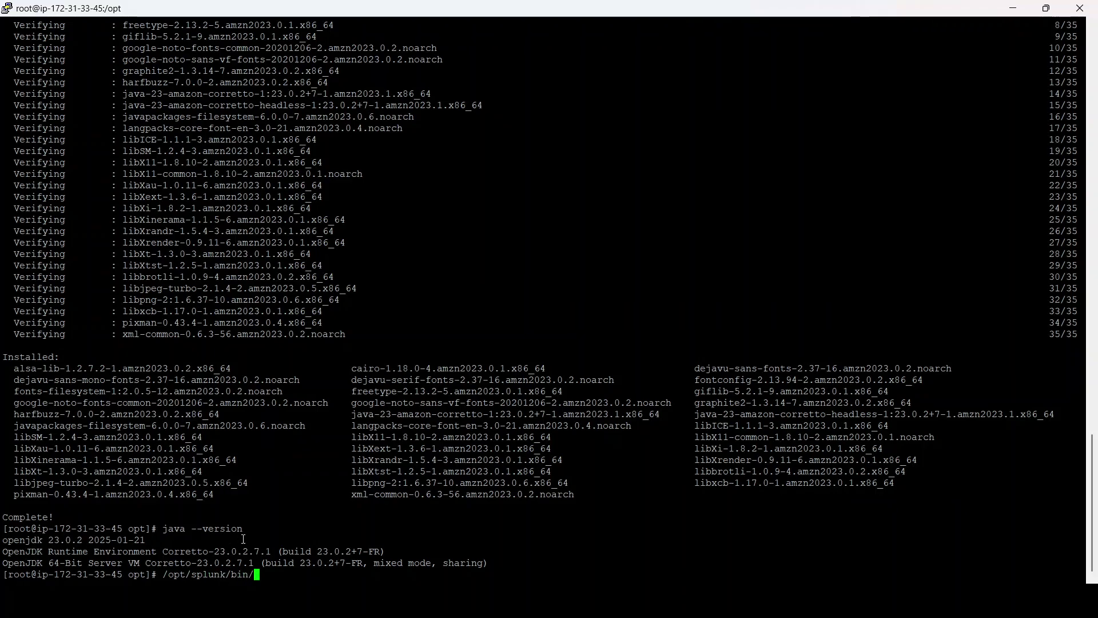
pyautogui.write('splunk ')
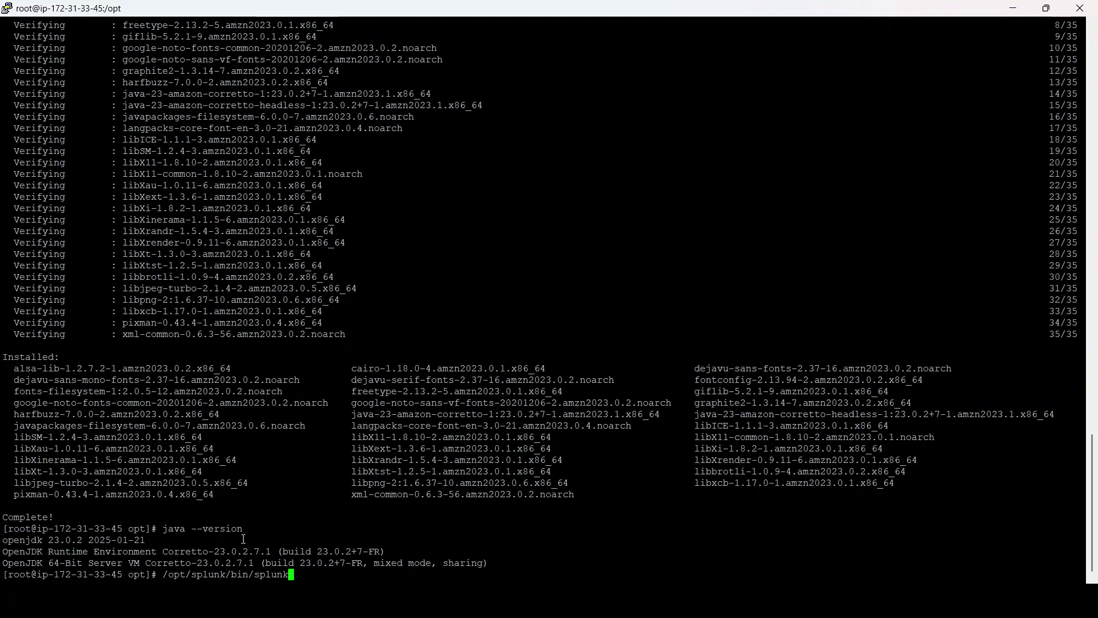
pyautogui.write('restart')
pyautogui.press('Return')
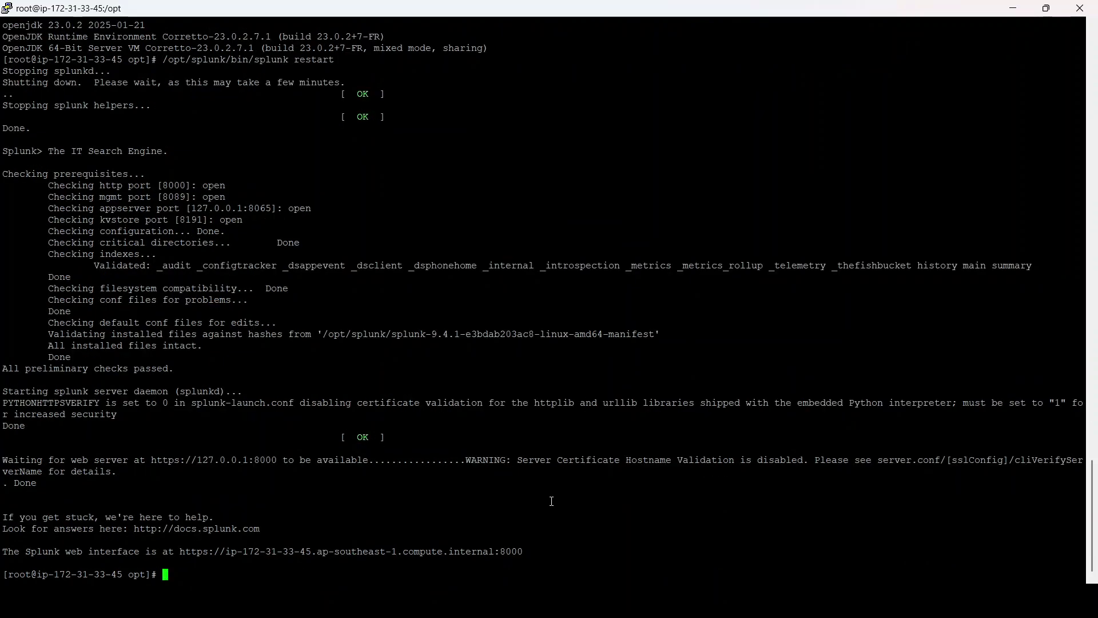
pyautogui.moveTo(721, 601)
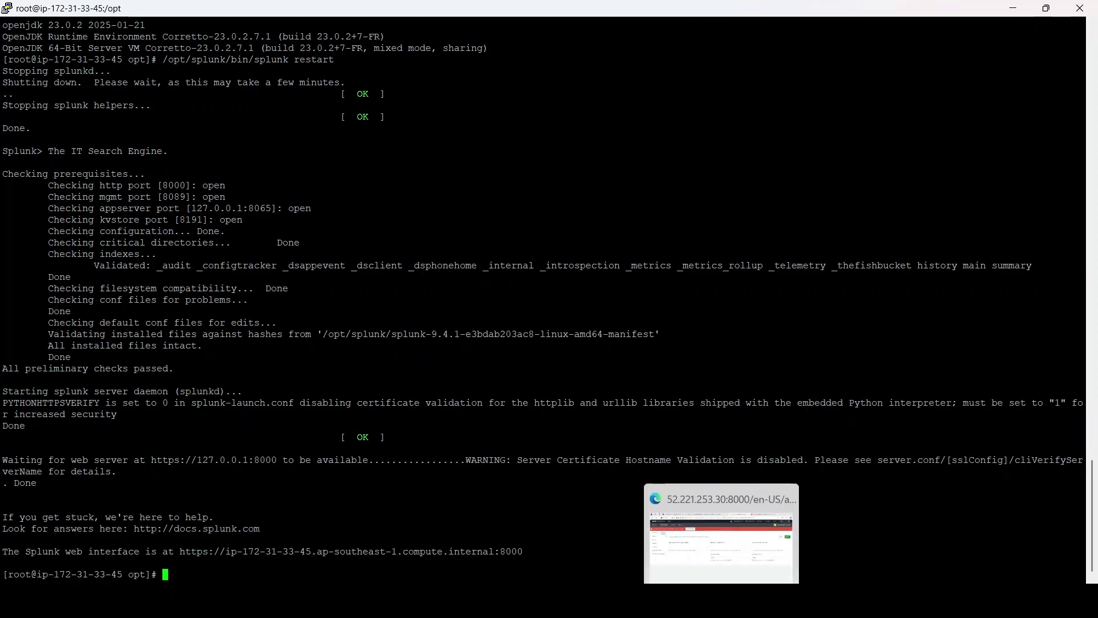
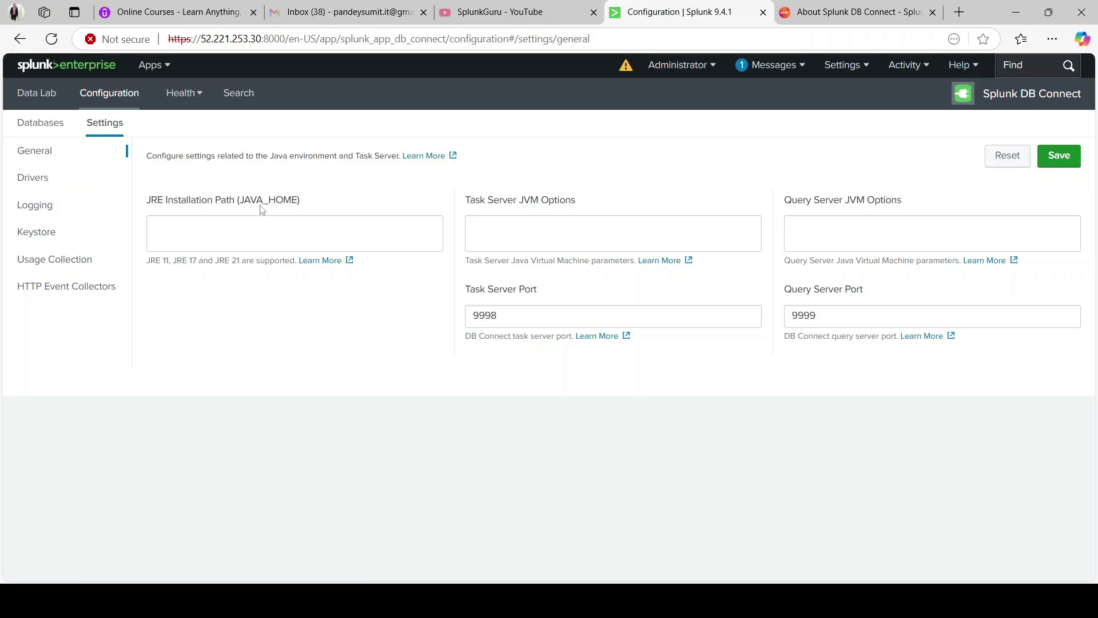
pyautogui.doubleClick(257, 204)
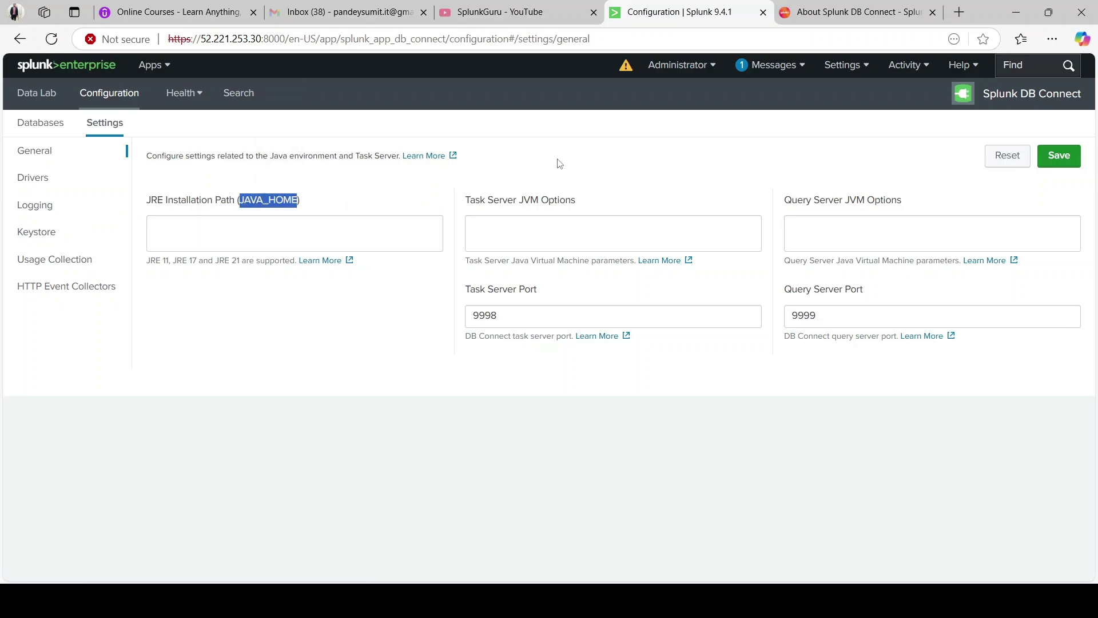
pyautogui.click(493, 176)
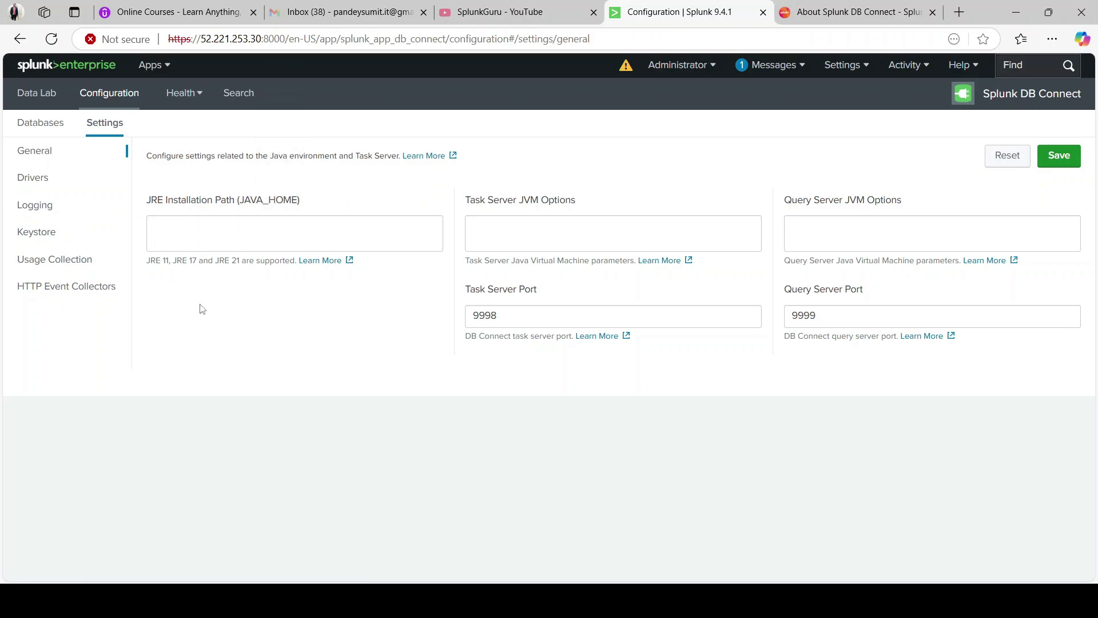
pyautogui.click(173, 223)
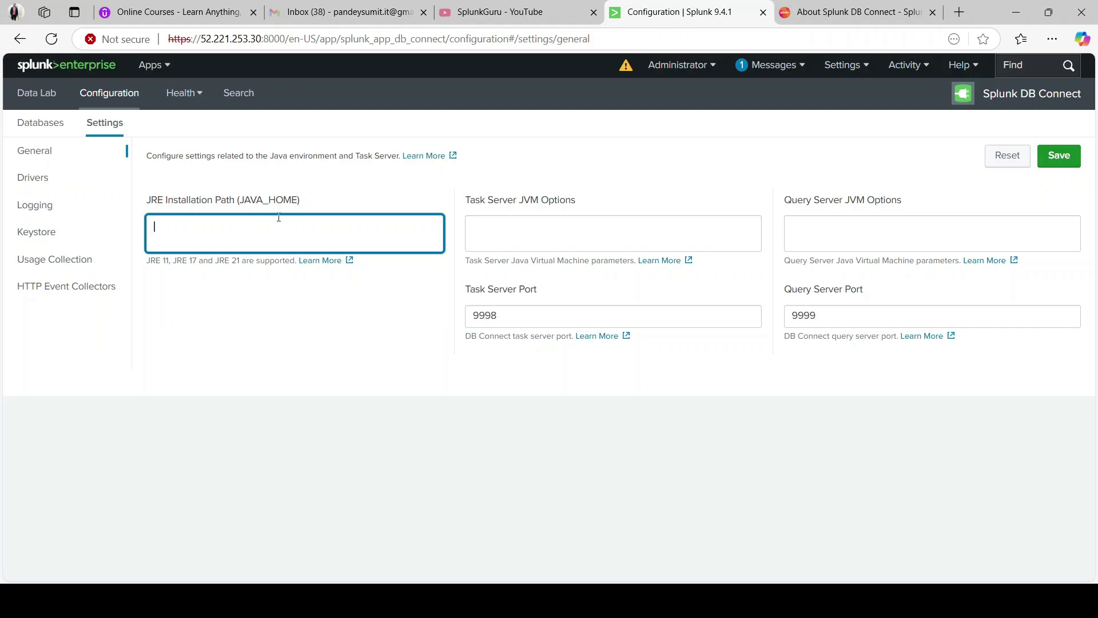
pyautogui.doubleClick(262, 201)
pyautogui.click(331, 204)
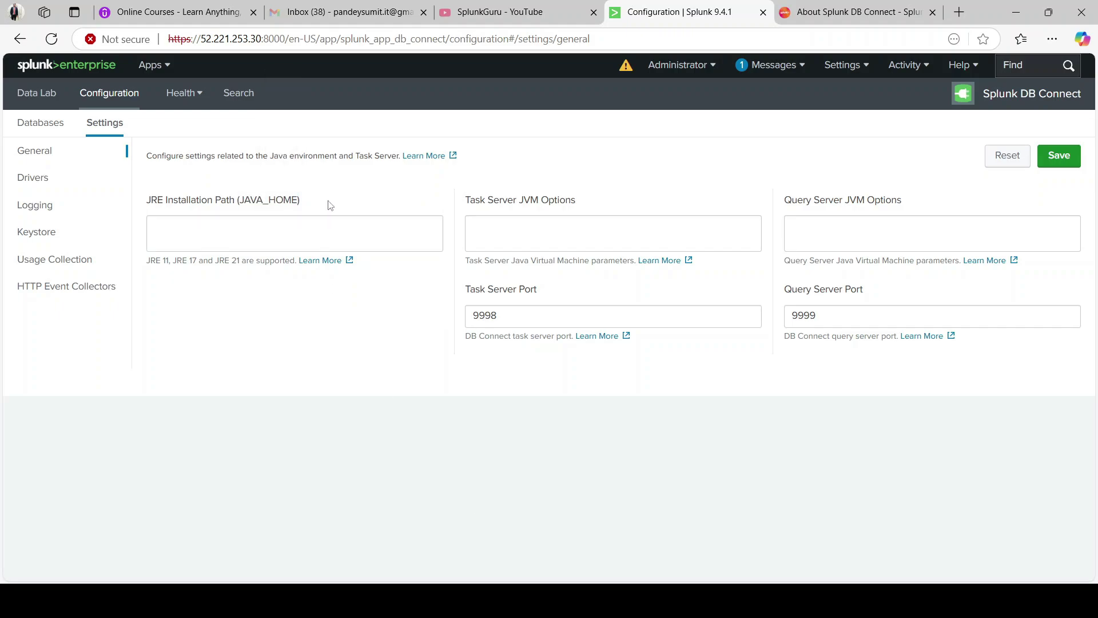
pyautogui.click(219, 235)
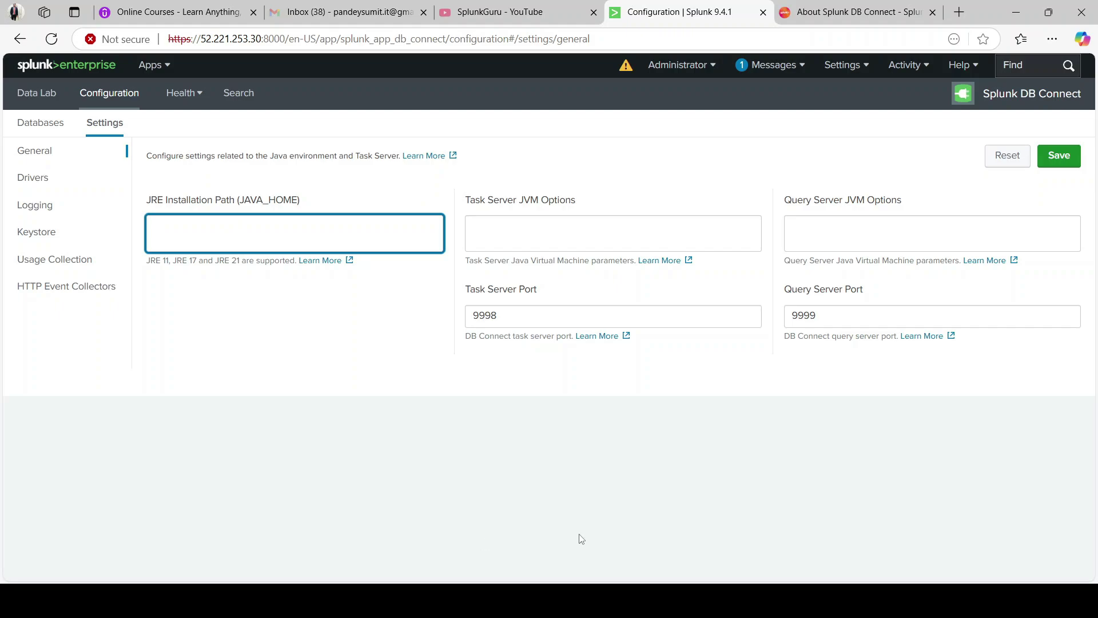
# In the PuTTY session, run which java to locate the binary at /usr/bin/java
pyautogui.moveTo(376, 601)
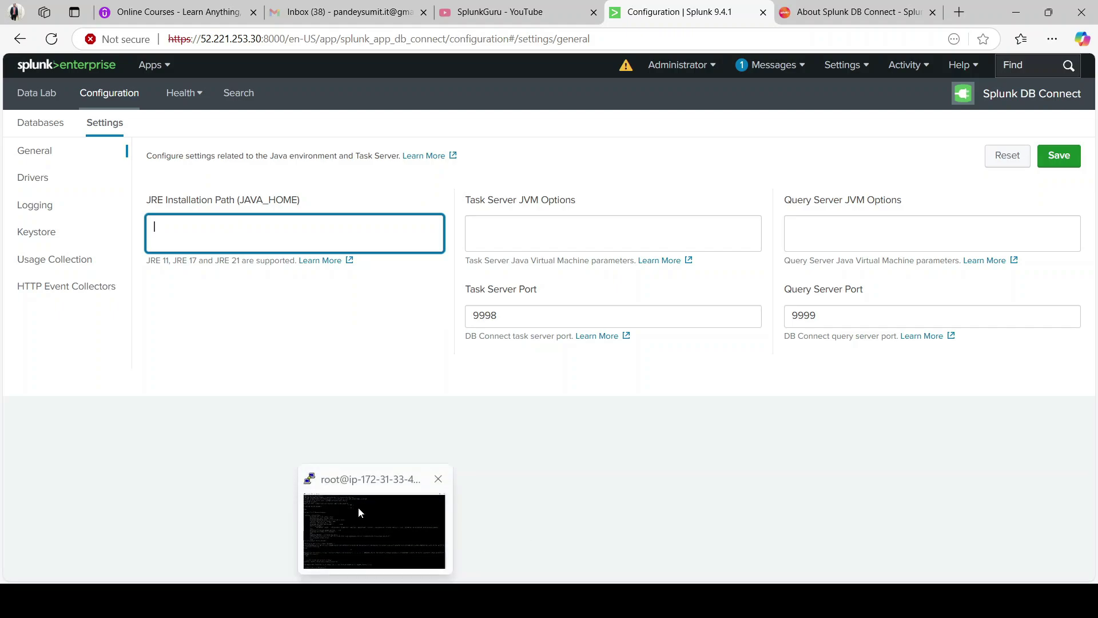
pyautogui.click(359, 507)
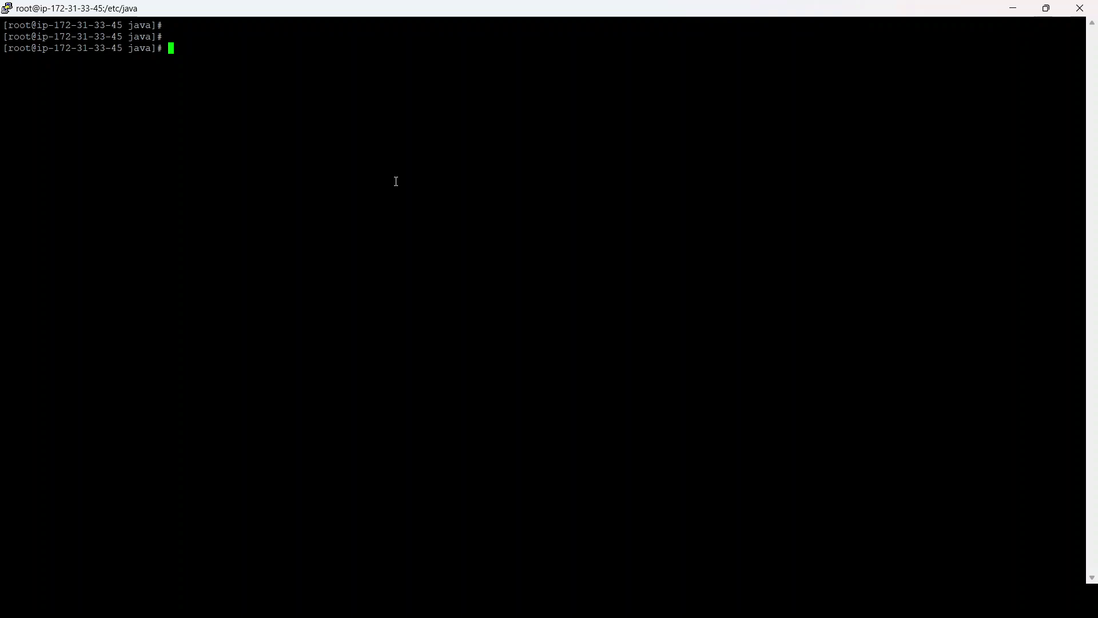
pyautogui.write('which java')
pyautogui.press('Return')
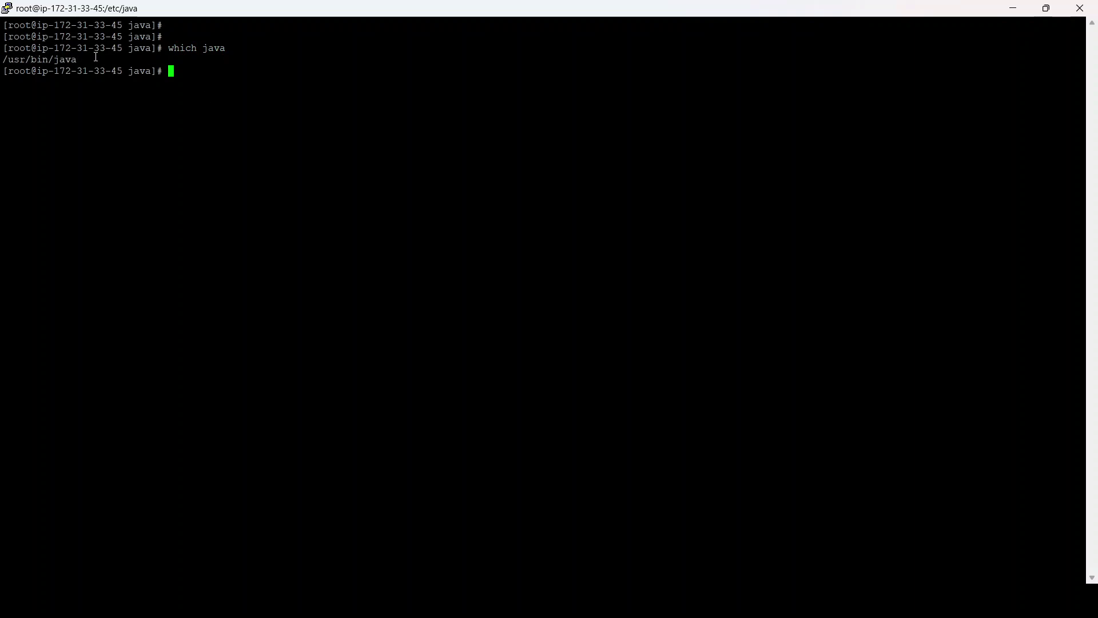
# Export JAVA_HOME=/usr and echo it to confirm the value /usr
pyautogui.write('export')
pyautogui.doubleClick(21, 61)
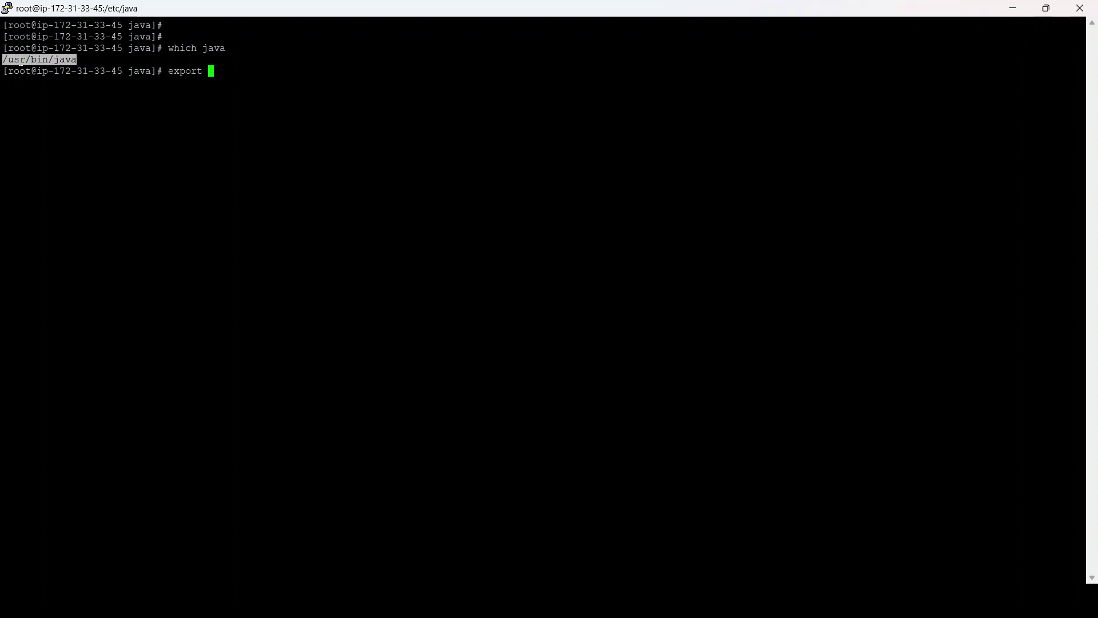
pyautogui.click(28, 67)
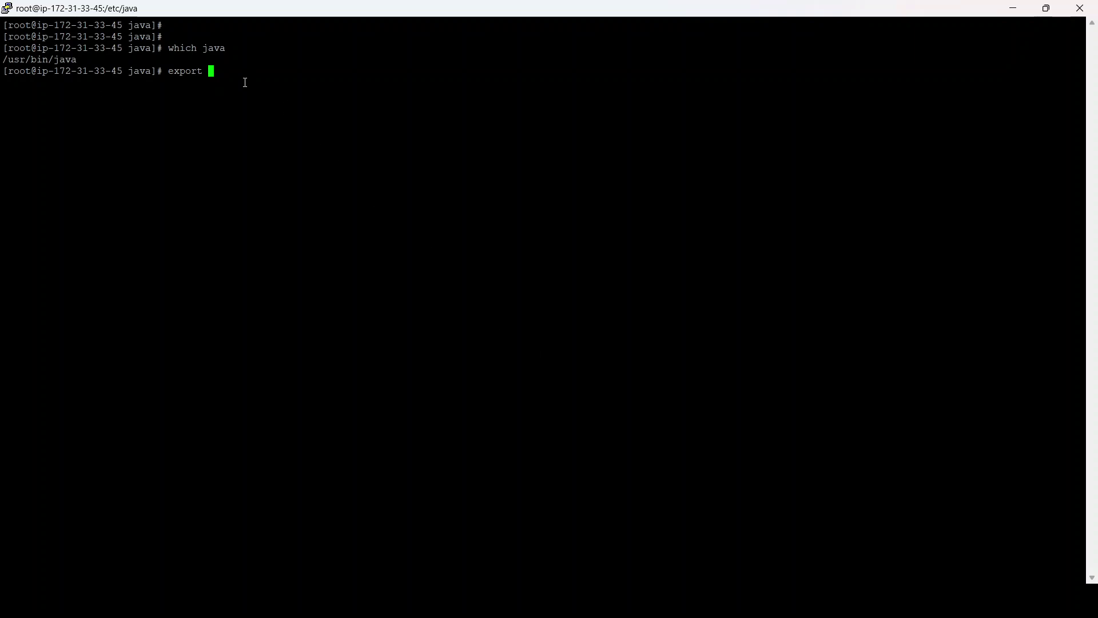
pyautogui.write('JAVA_HOME=/usr')
pyautogui.press('Return')
pyautogui.write('echo $')
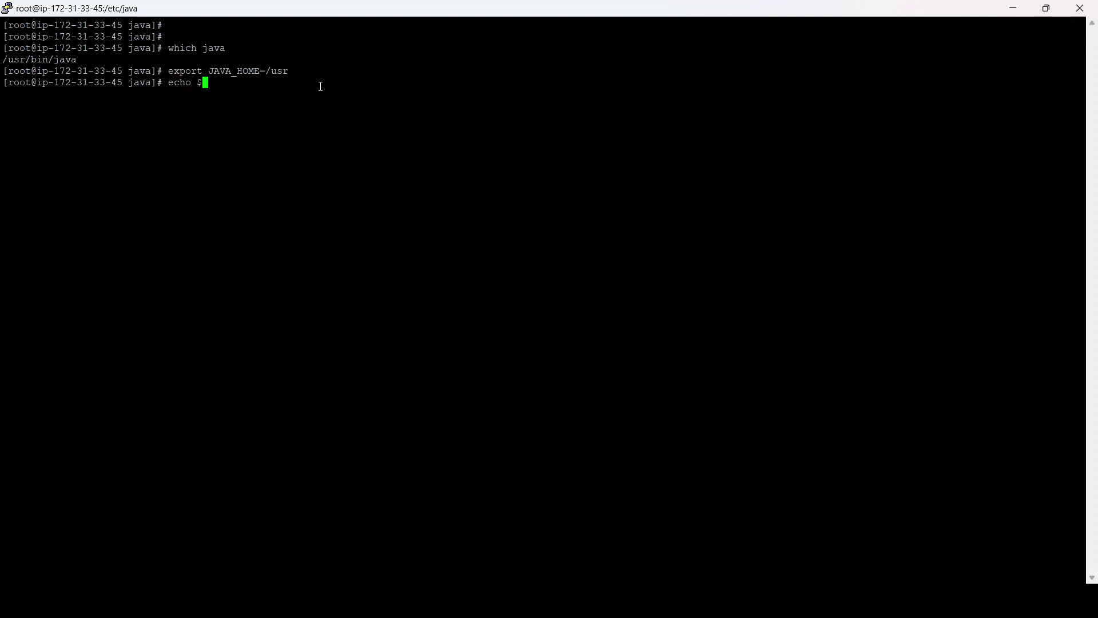
pyautogui.write('JAVA_HOME')
pyautogui.press('Return')
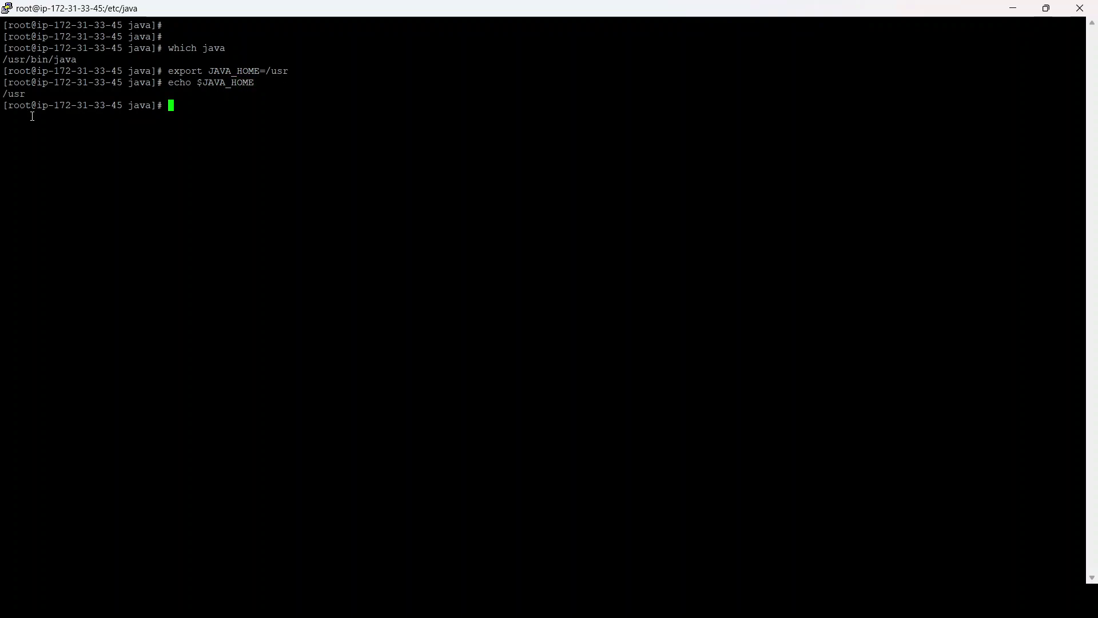
pyautogui.doubleClick(15, 93)
pyautogui.click(309, 142)
# Reload the DB Connect General settings, whose JRE path is still empty, and return to PuTTY
pyautogui.click(725, 534)
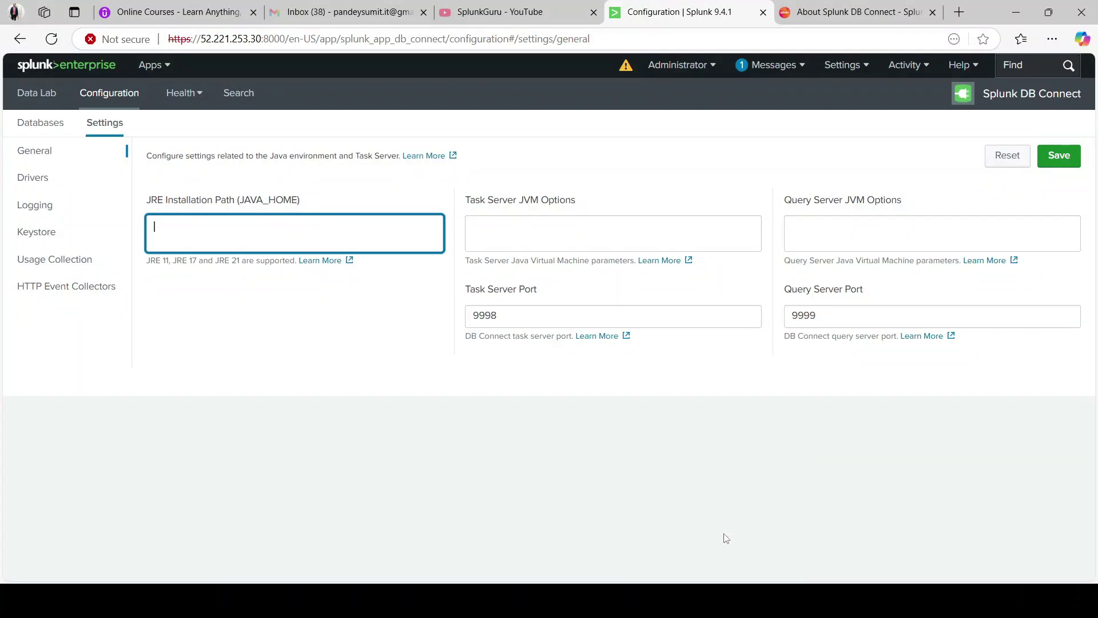
pyautogui.click(57, 44)
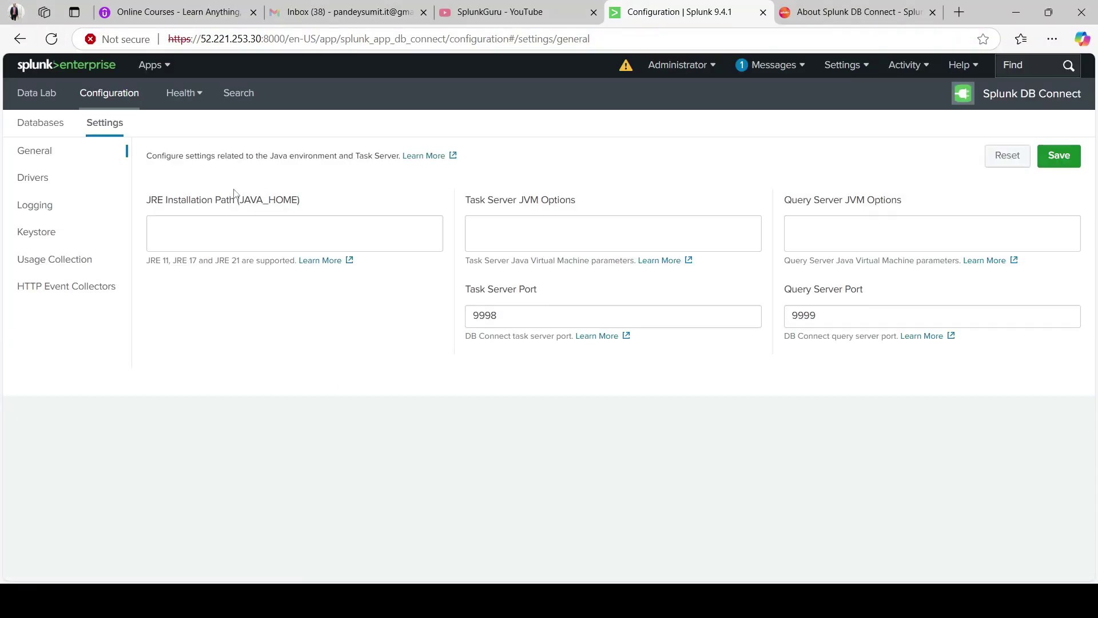
pyautogui.hotkey('alt', 'Tab')
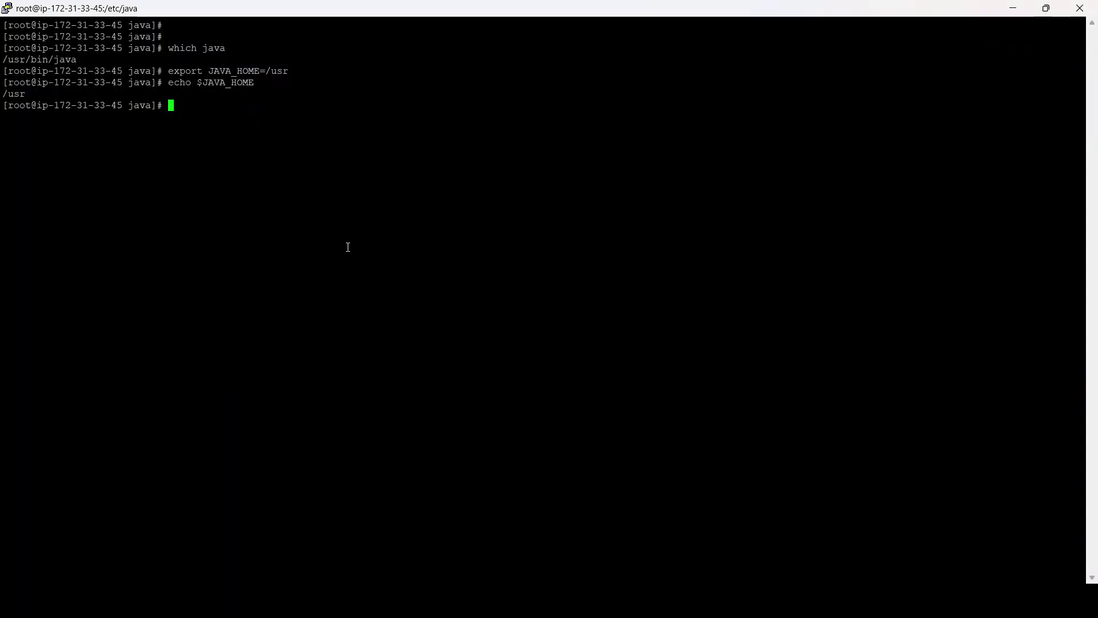
# Restart Splunk by recalling /opt/splunk/bin/splunk restart from the shell history
pyautogui.hotkey('ctrl', 'r')
pyautogui.write('r')
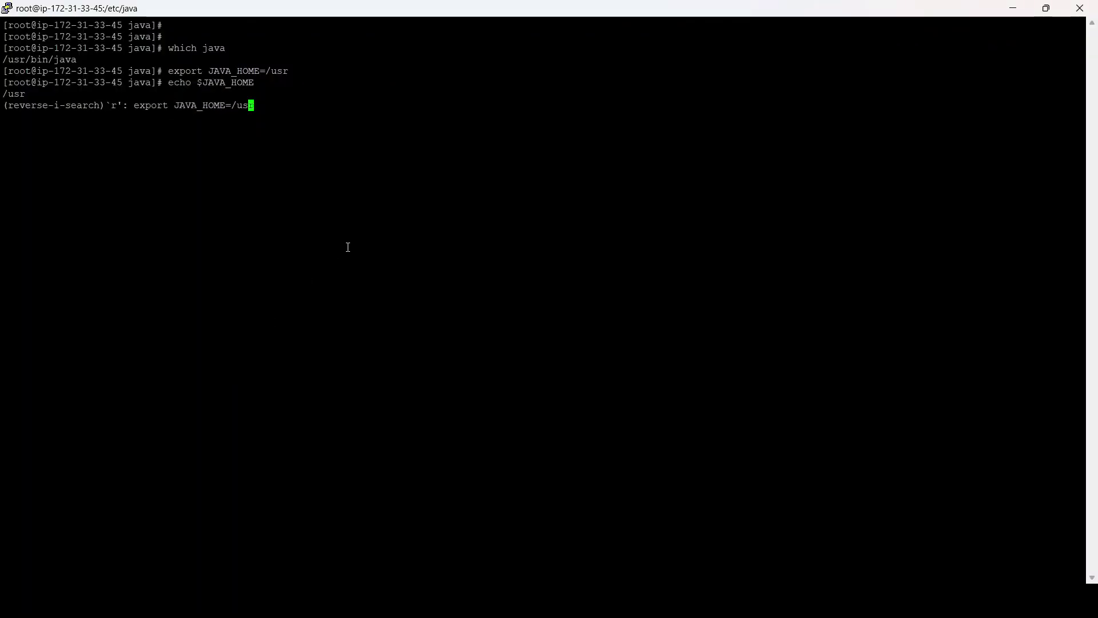
pyautogui.write('es')
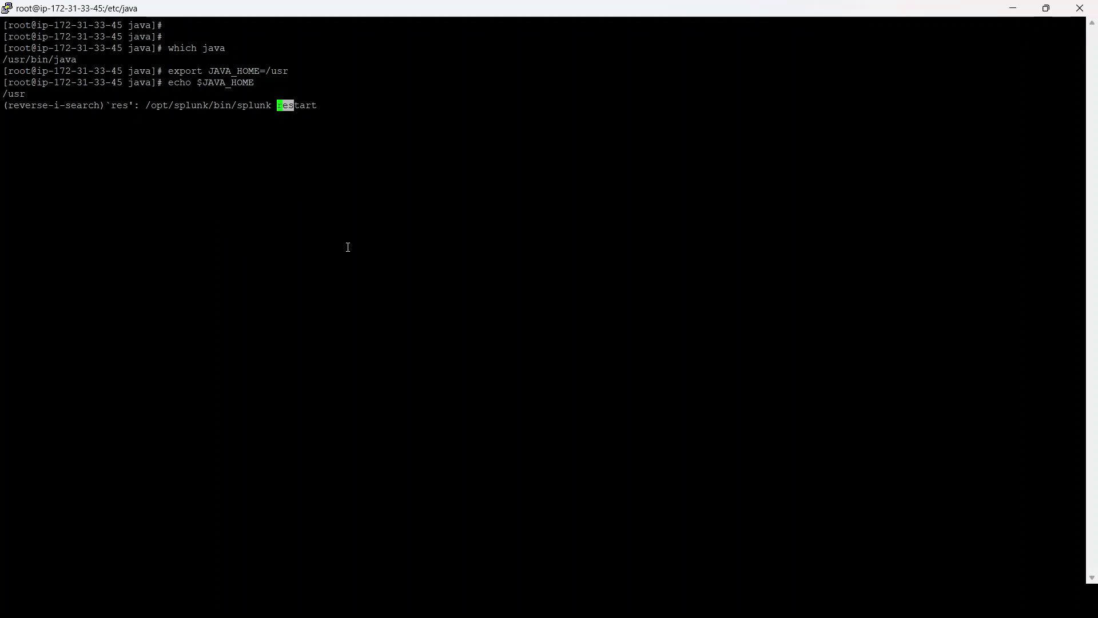
pyautogui.press('Return')
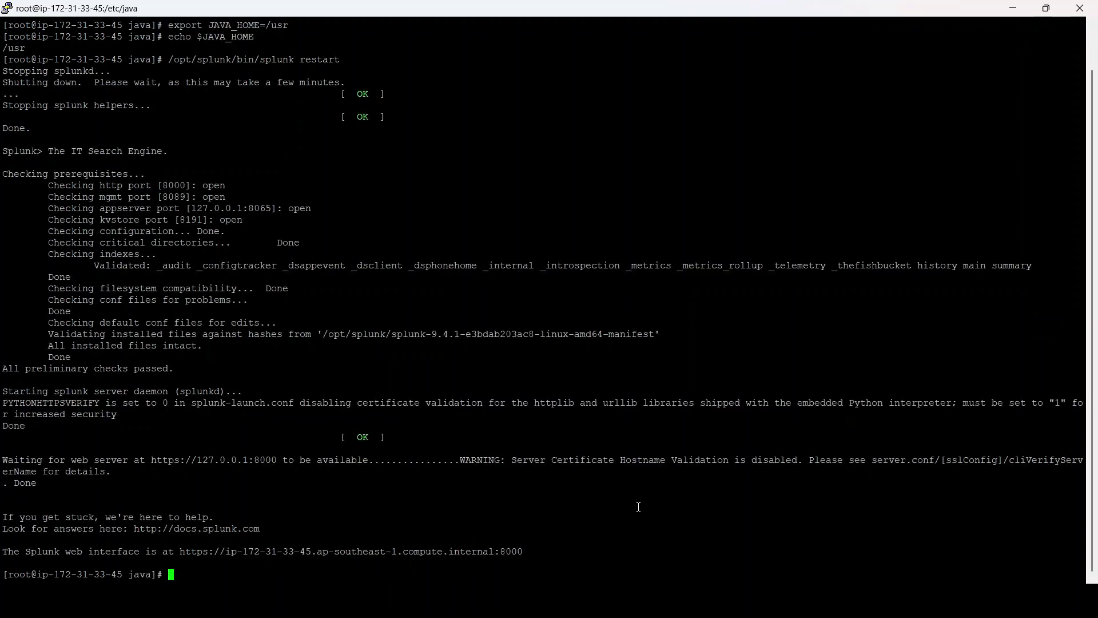
# Log back into Splunk as admin and view DB Connect settings showing JRE path /usr
pyautogui.click(720, 521)
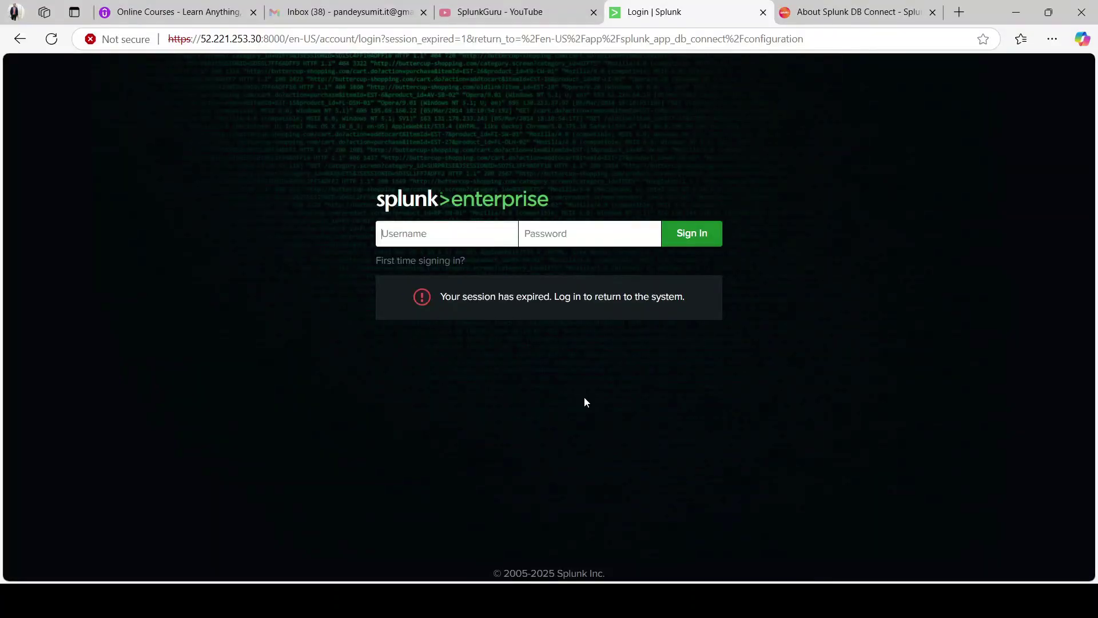
pyautogui.click(428, 234)
pyautogui.write('admin')
pyautogui.press('Tab')
pyautogui.write('•••••••••')
pyautogui.press('Return')
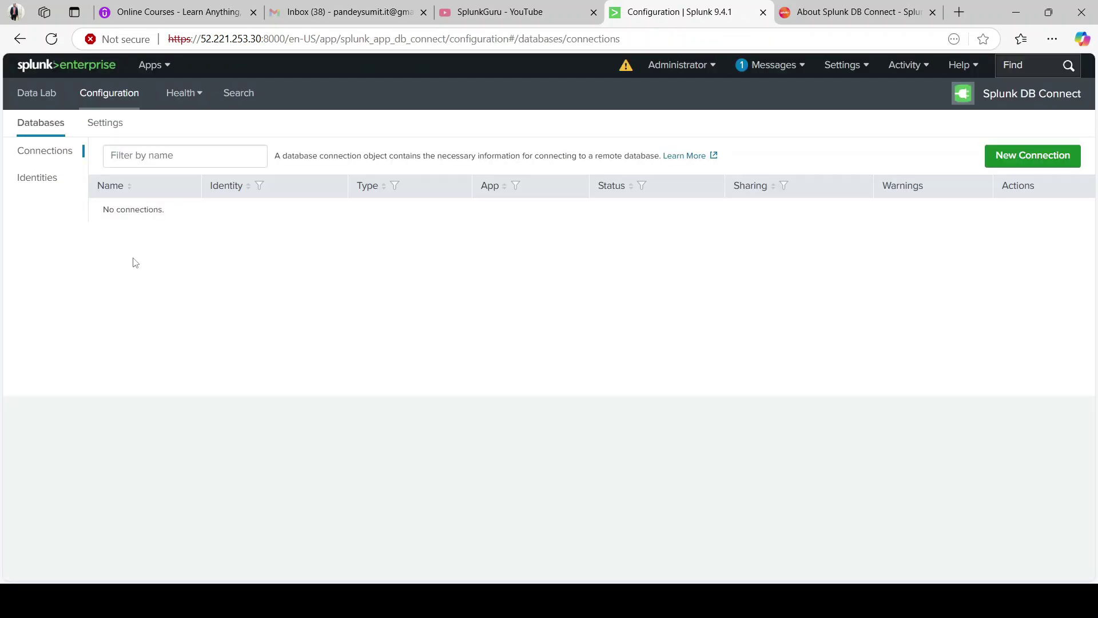
pyautogui.click(94, 123)
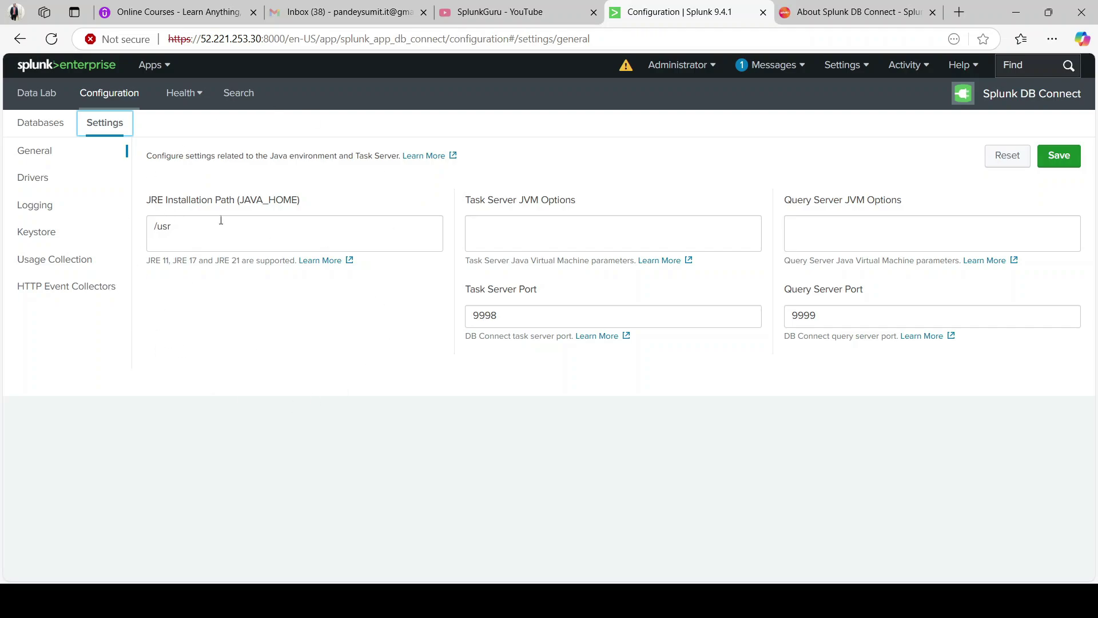
# Open the DB Connect Drivers settings listing JDBC drivers, none installed
pyautogui.doubleClick(271, 202)
pyautogui.click(351, 197)
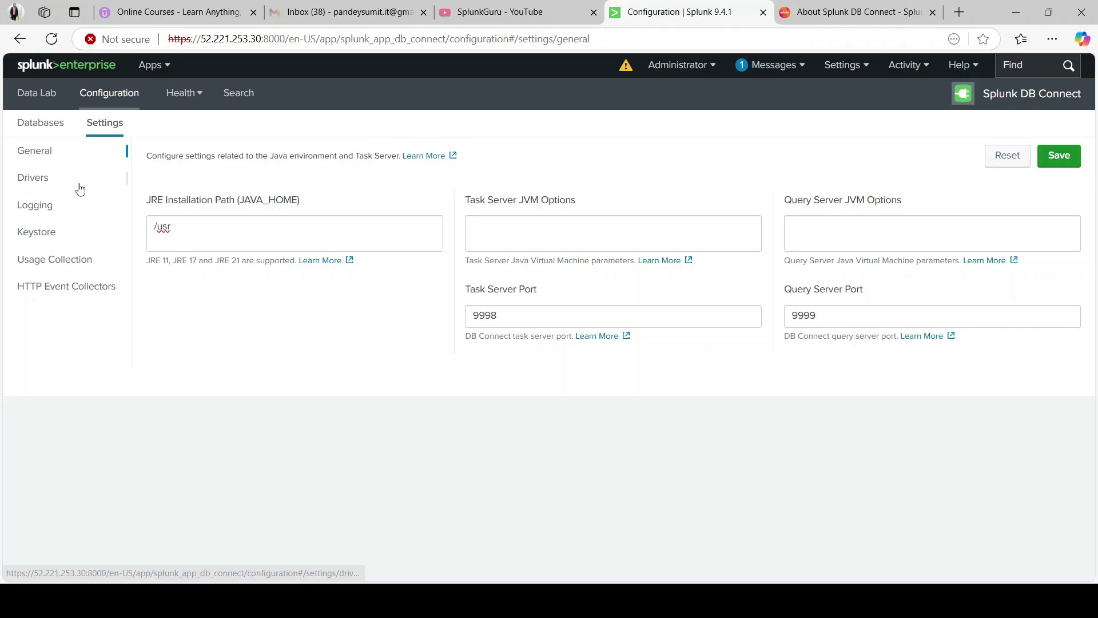
pyautogui.click(47, 185)
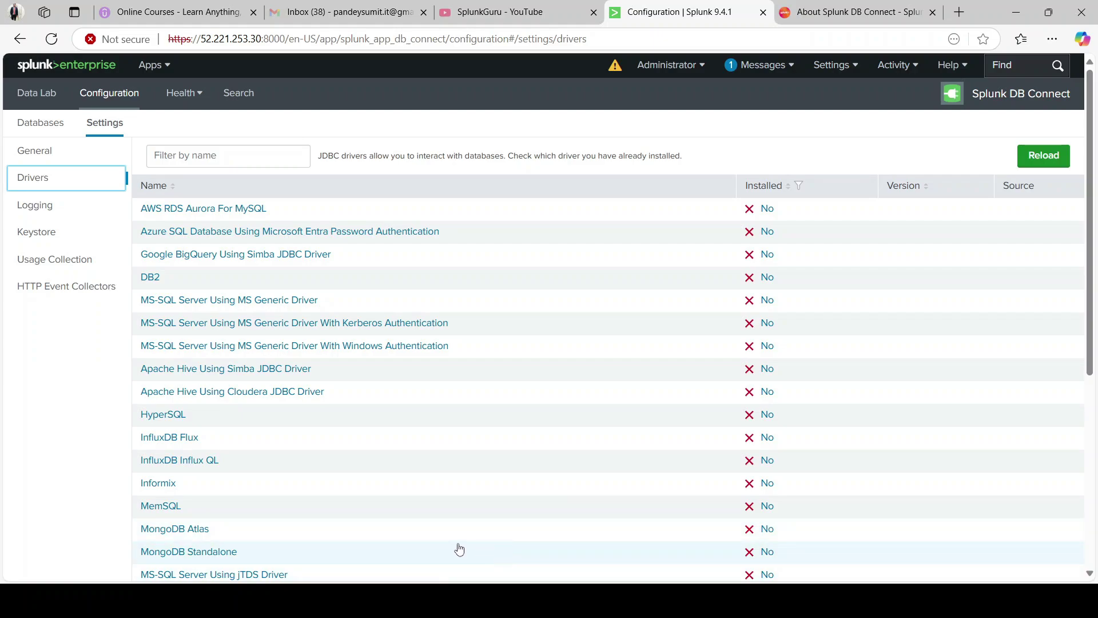
# In PuTTY, change to /opt/splunk/etc/apps/ and list its contents
pyautogui.click(371, 512)
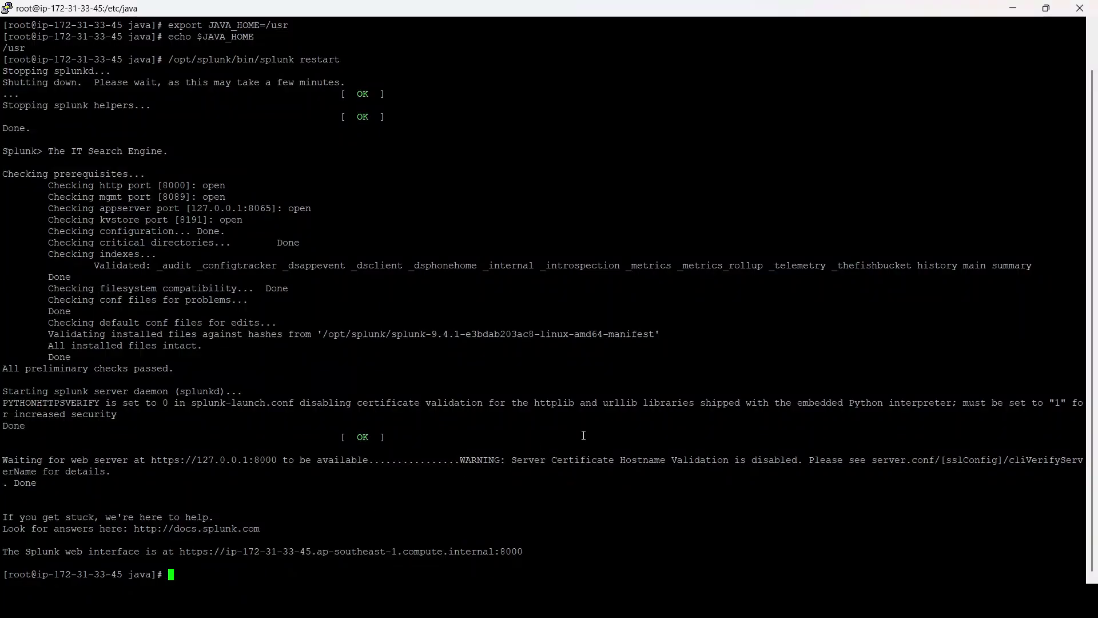
pyautogui.write('cd /opt/splunk/etc/')
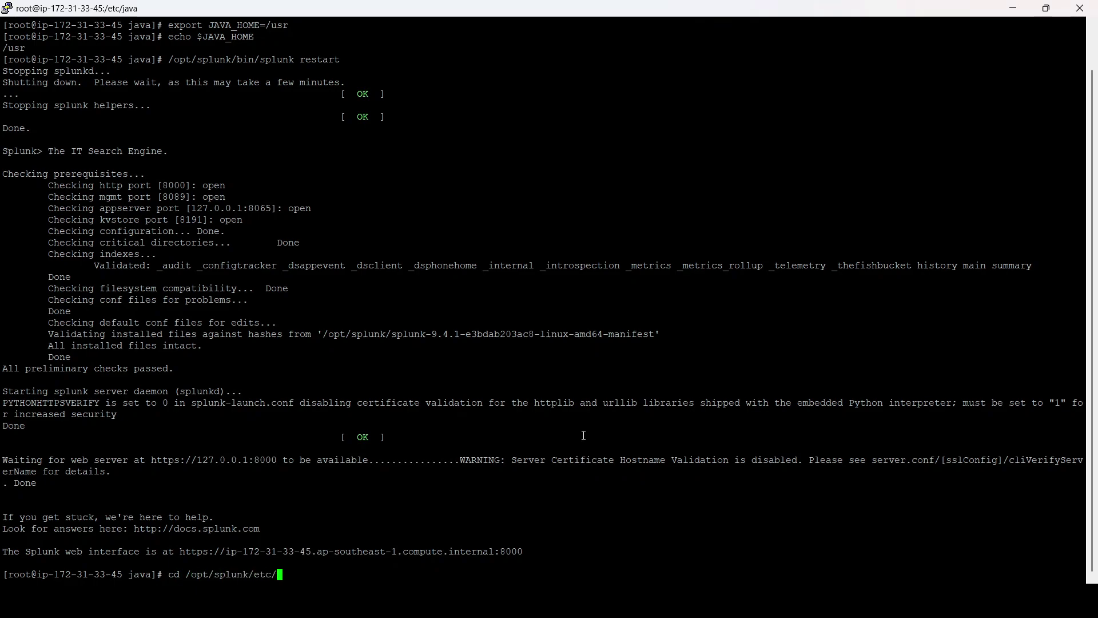
pyautogui.write('apps/')
pyautogui.press('Return')
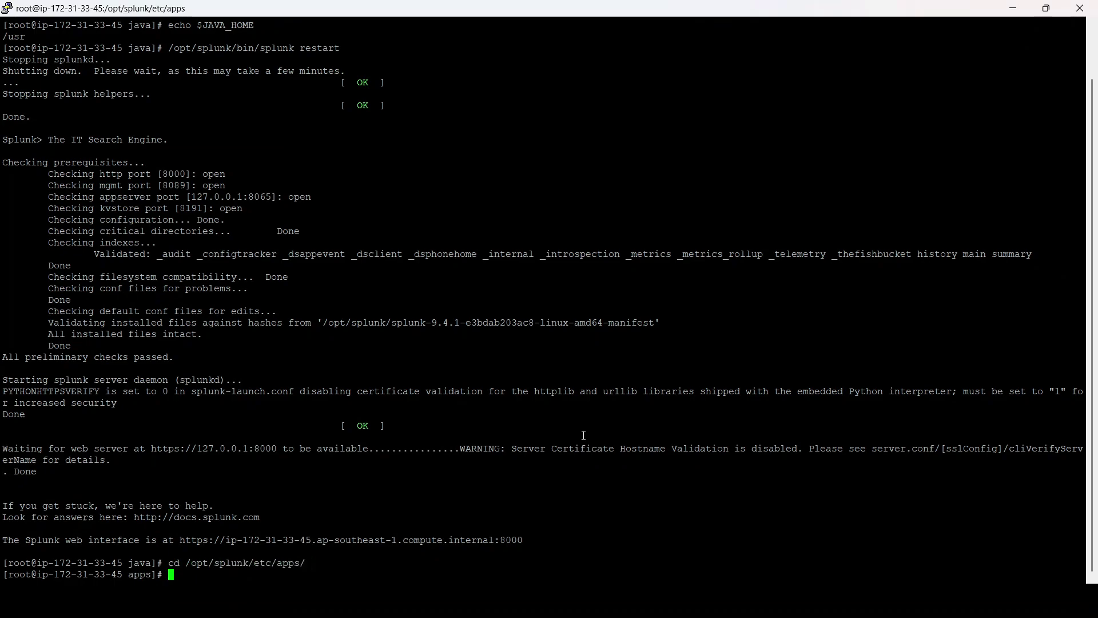
pyautogui.write('ls')
pyautogui.press('Return')
# Enter the splunk_app_db_connect folder using Tab completion and list its contents
pyautogui.write('cd')
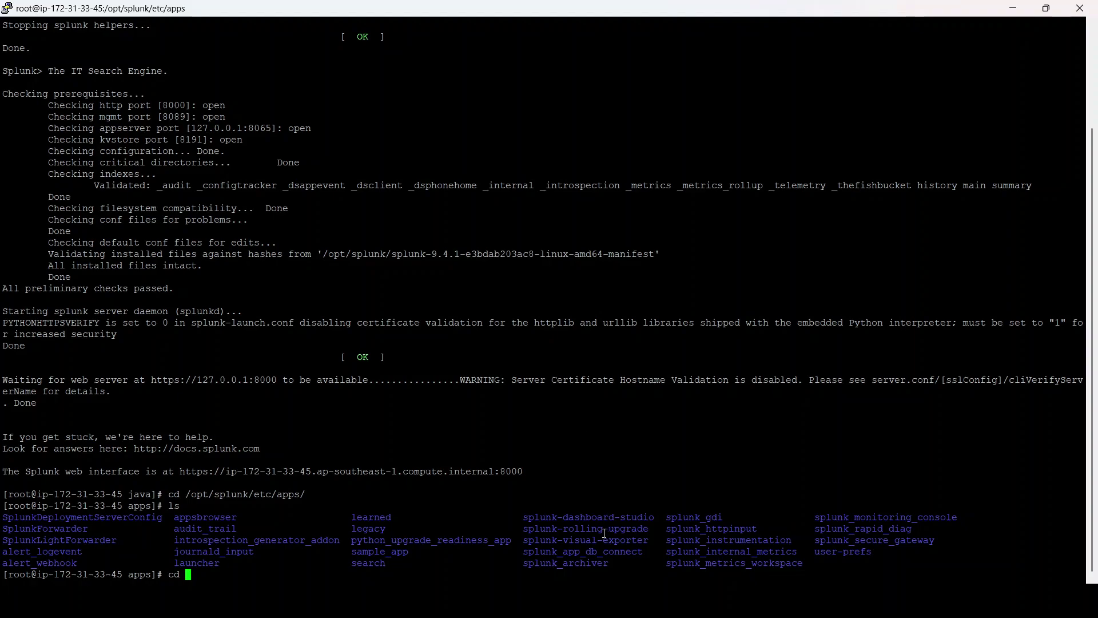
pyautogui.doubleClick(587, 550)
pyautogui.click(576, 476)
pyautogui.write('splunk_ap')
pyautogui.press('Tab')
pyautogui.press('Return')
pyautogui.write('ls')
pyautogui.press('Return')
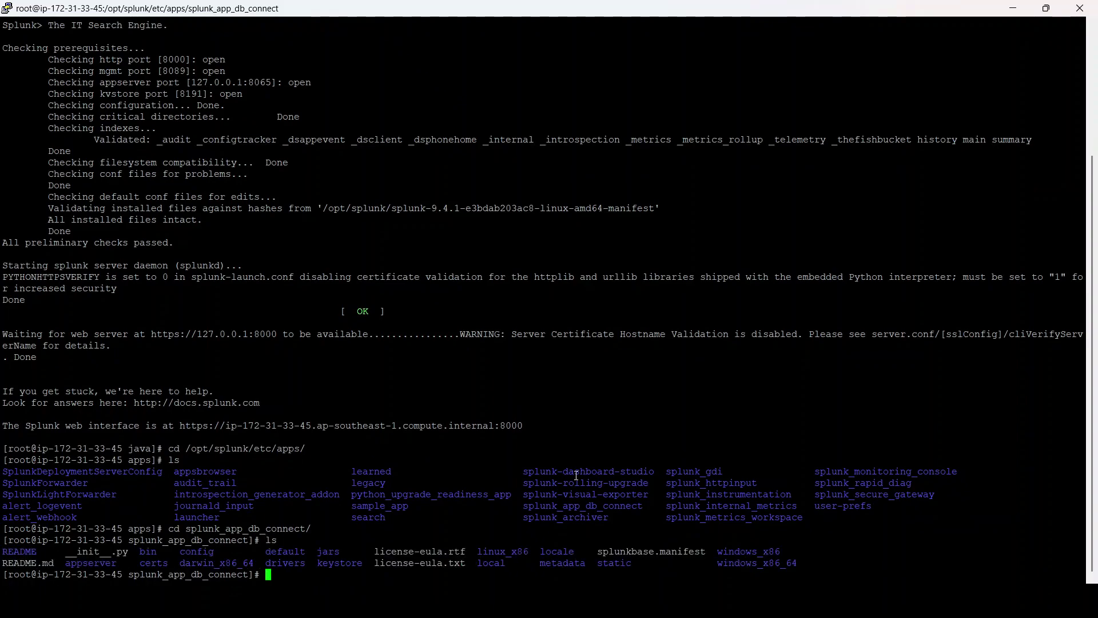
# Enter the drivers folder and list it, showing only a README file
pyautogui.write('cd drivers/')
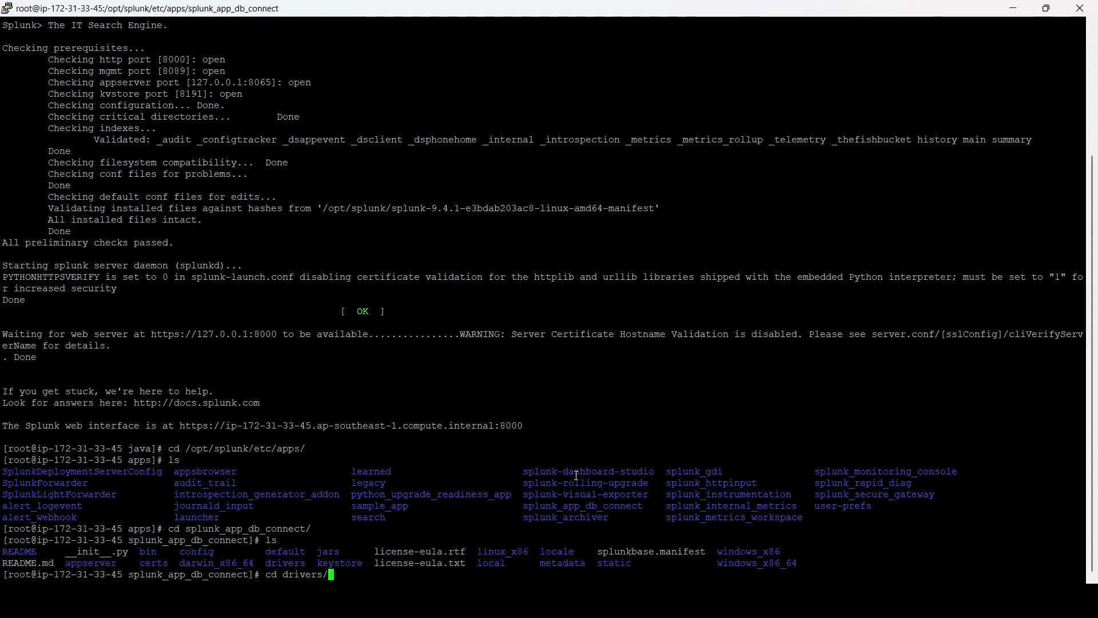
pyautogui.press('Return')
pyautogui.write('ls')
pyautogui.press('Return')
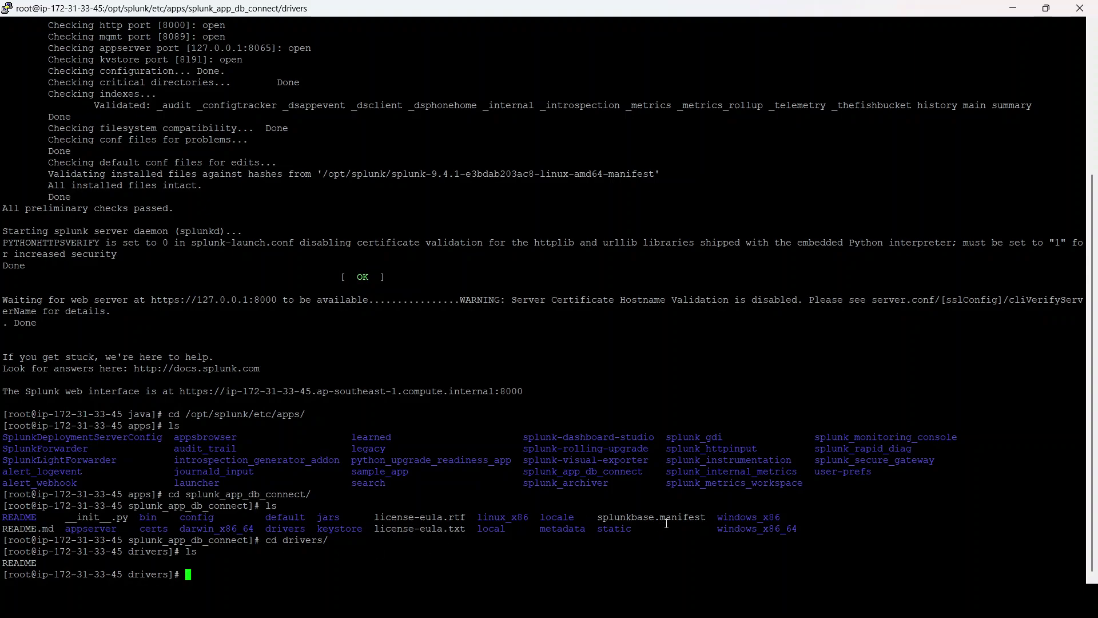
# Filter the driver list by 'mysq' to show the two uninstalled MySQL drivers
pyautogui.click(742, 547)
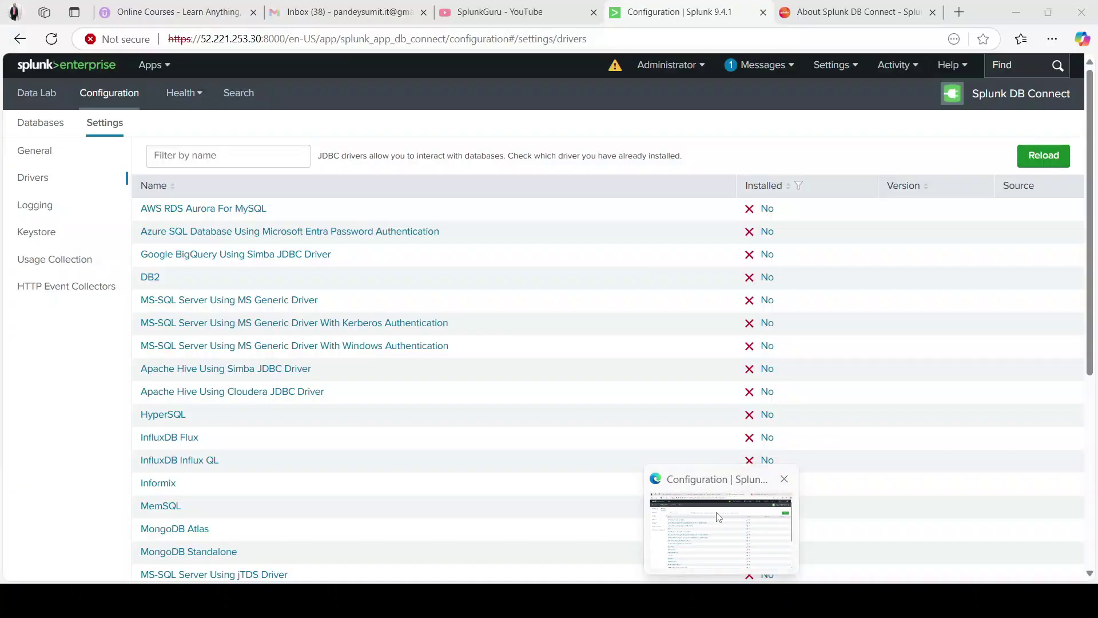
pyautogui.click(198, 157)
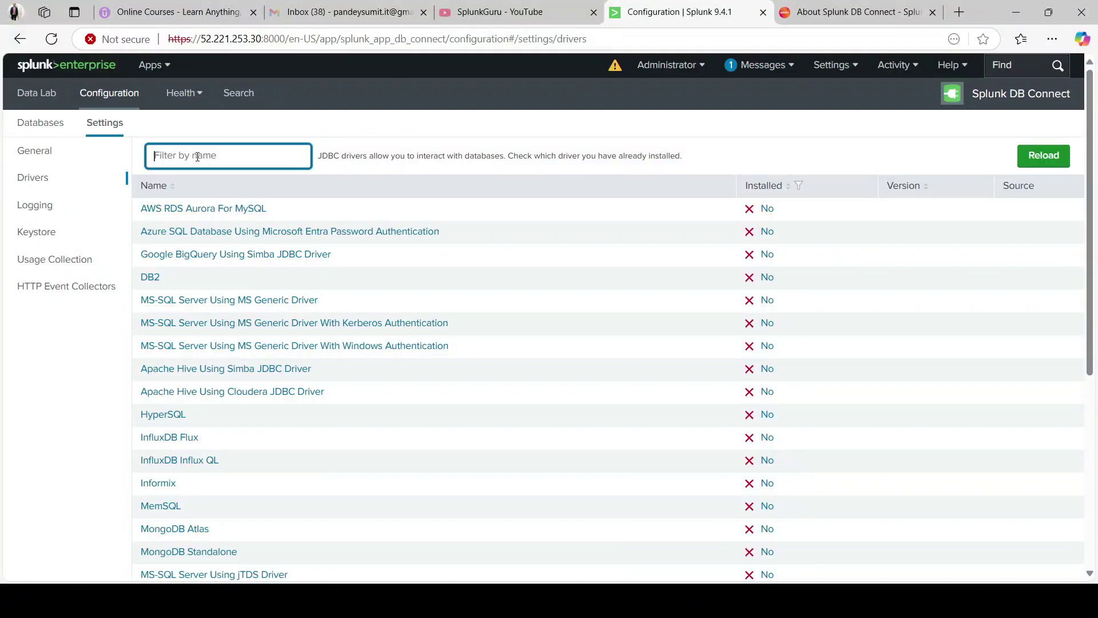
pyautogui.write('mysql')
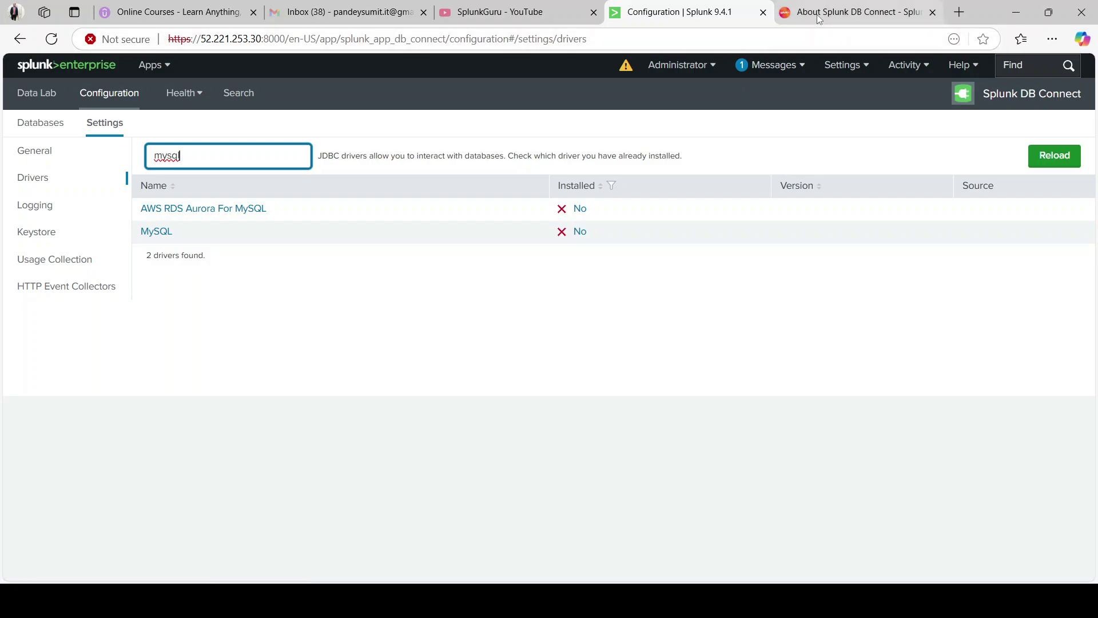
pyautogui.click(836, 12)
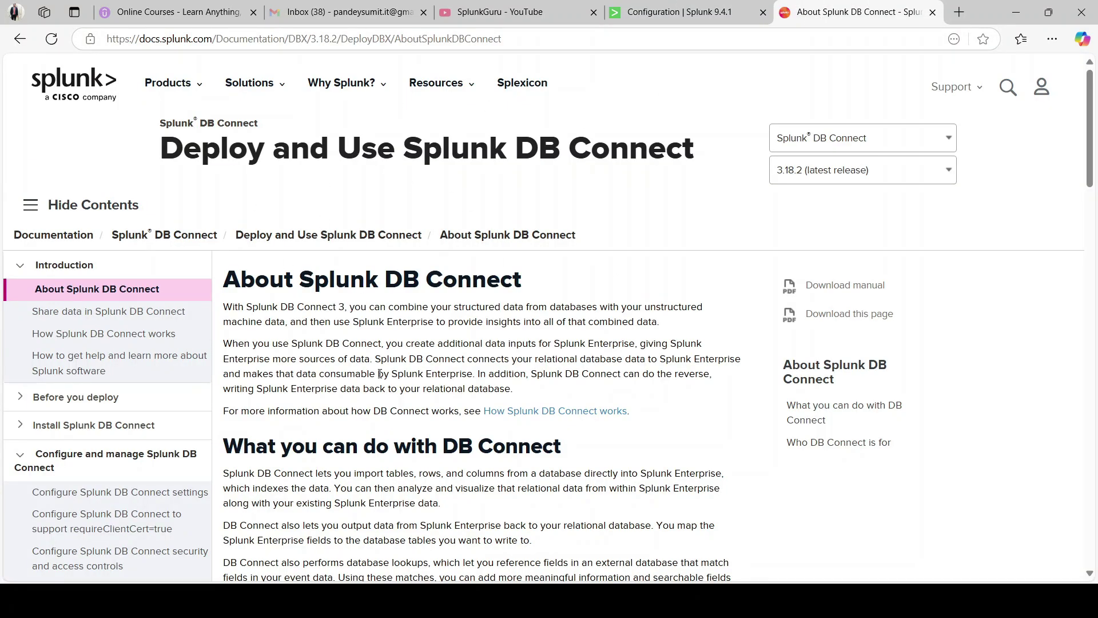
# Open the Configure Splunk DB Connect settings docs page and scroll to its Drivers section
pyautogui.scroll(-2, 509, 372)
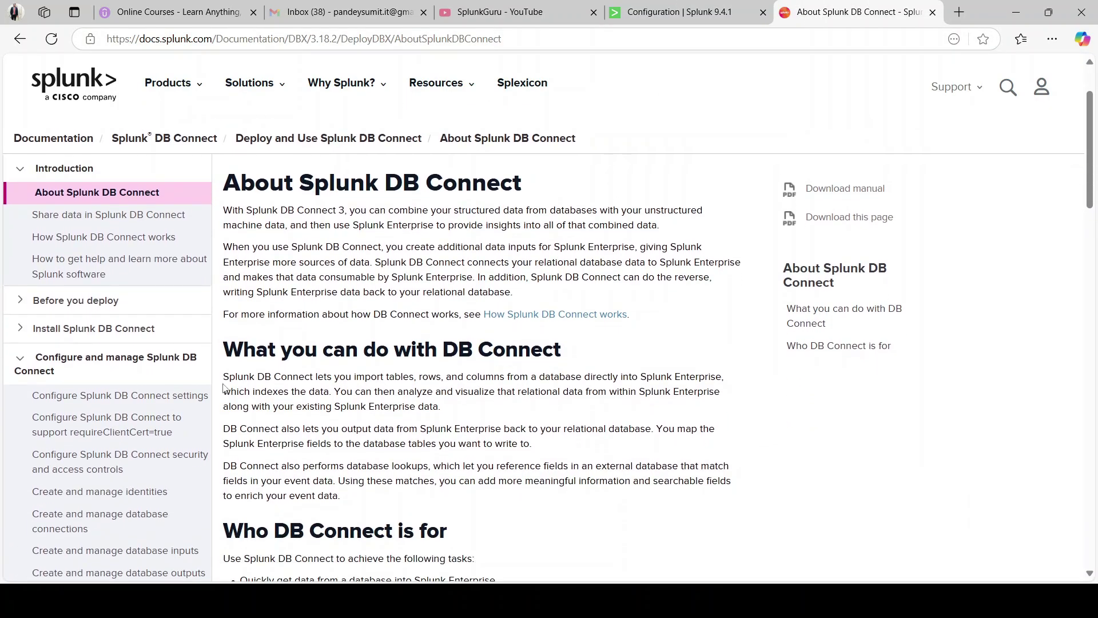
pyautogui.click(92, 403)
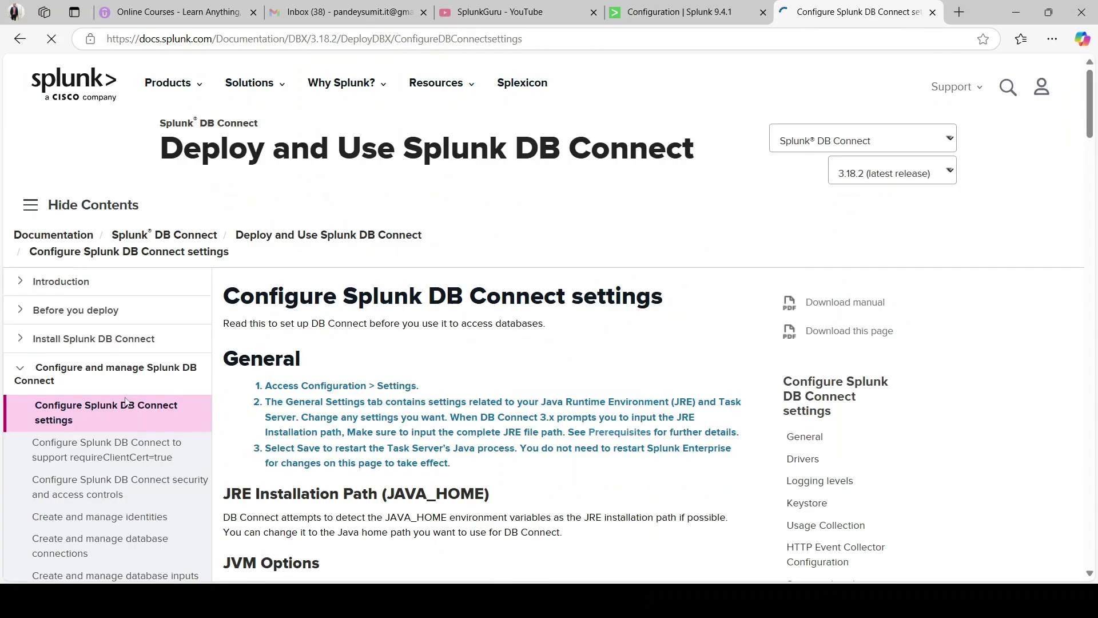
pyautogui.scroll(-3, 651, 470)
pyautogui.scroll(-5, 651, 470)
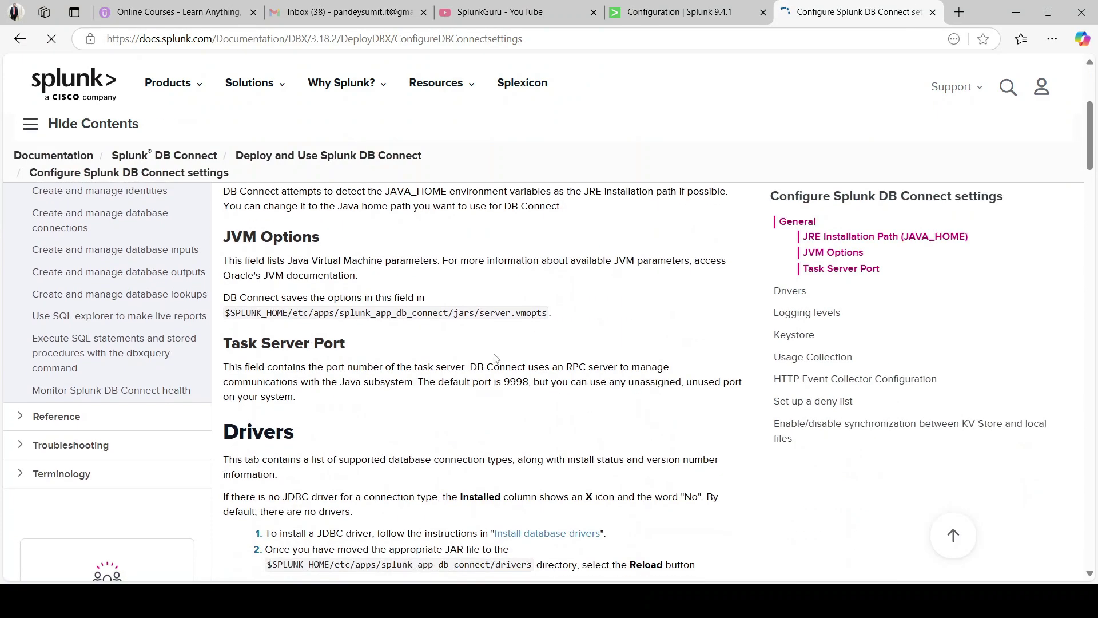
pyautogui.scroll(-3, 492, 361)
pyautogui.scroll(5, 492, 360)
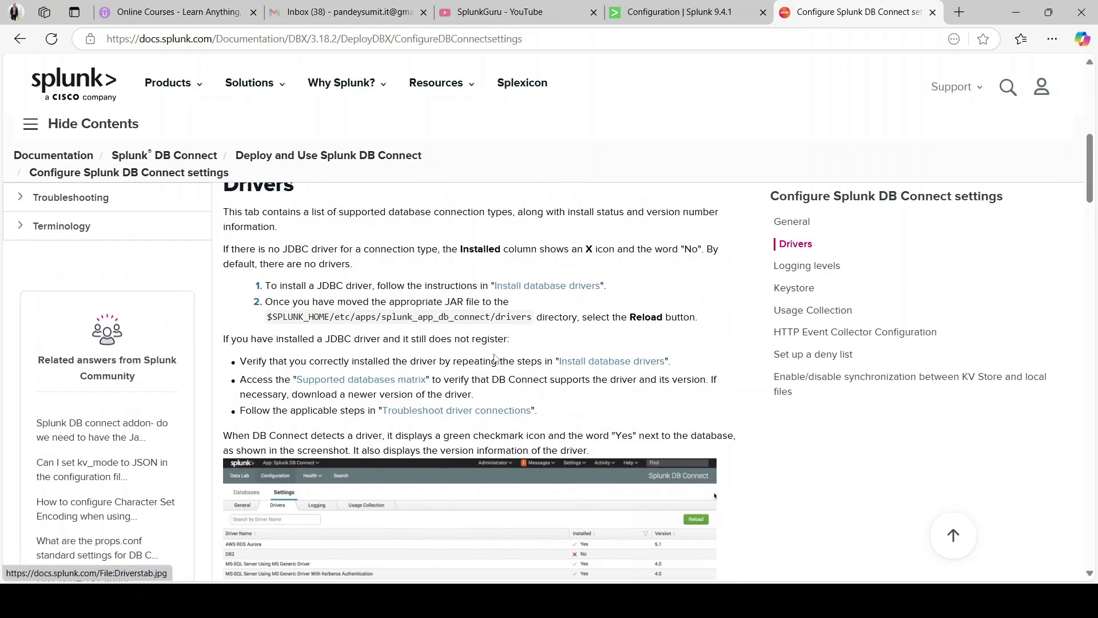
pyautogui.scroll(-7, 375, 340)
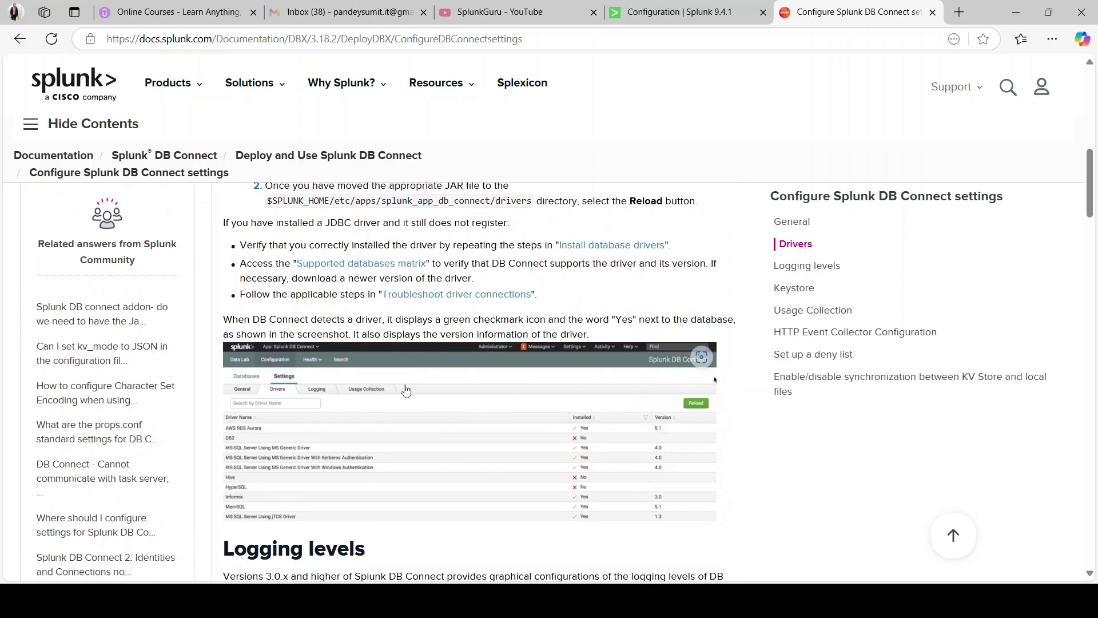
pyautogui.scroll(6, 403, 383)
pyautogui.scroll(1, 406, 390)
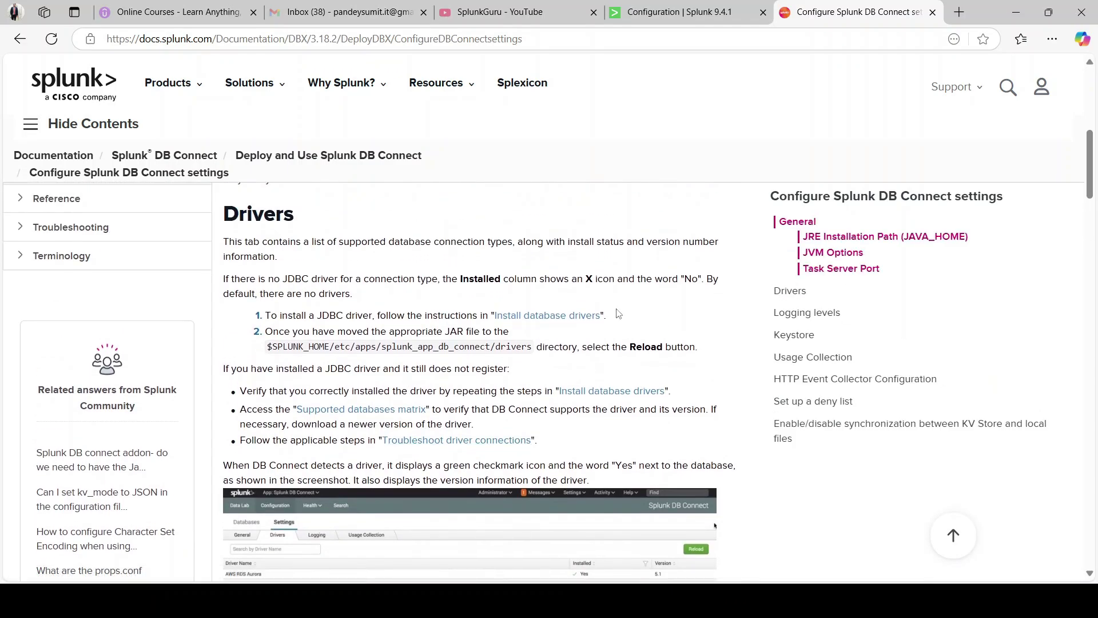
# Open Install database drivers and follow its MySQL link to Splunkbase's MySQL JDBC add-on
pyautogui.click(554, 322)
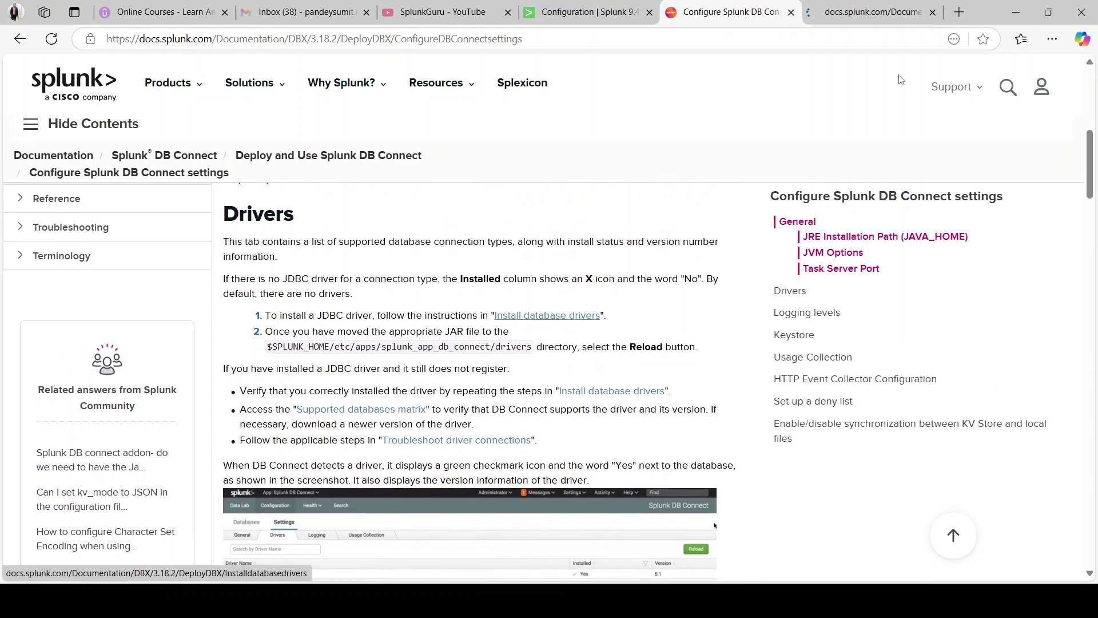
pyautogui.scroll(-4, 510, 404)
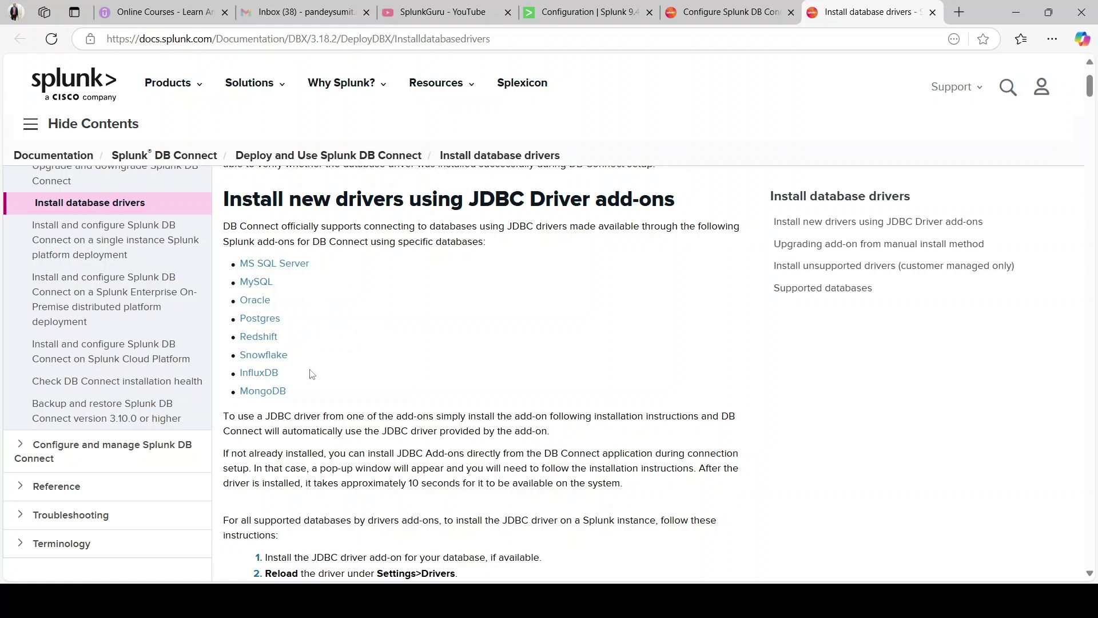
pyautogui.click(256, 287)
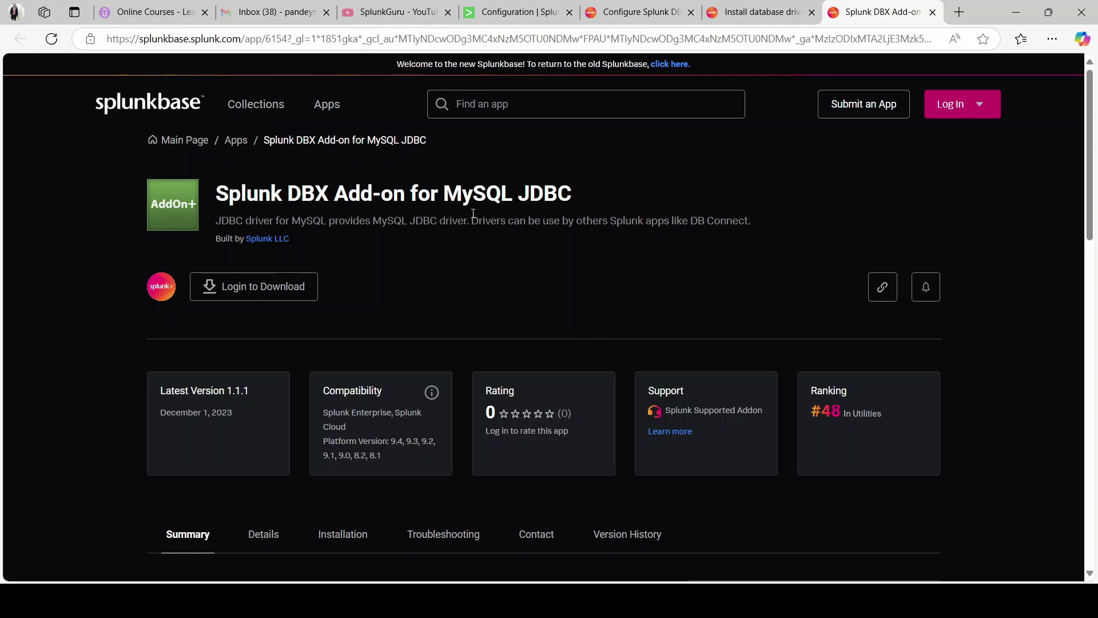
# Select the 'Splunk DBX Add-on for MySQL JDBC' title, then return to the DB Connect Drivers tab
pyautogui.tripleClick(371, 196)
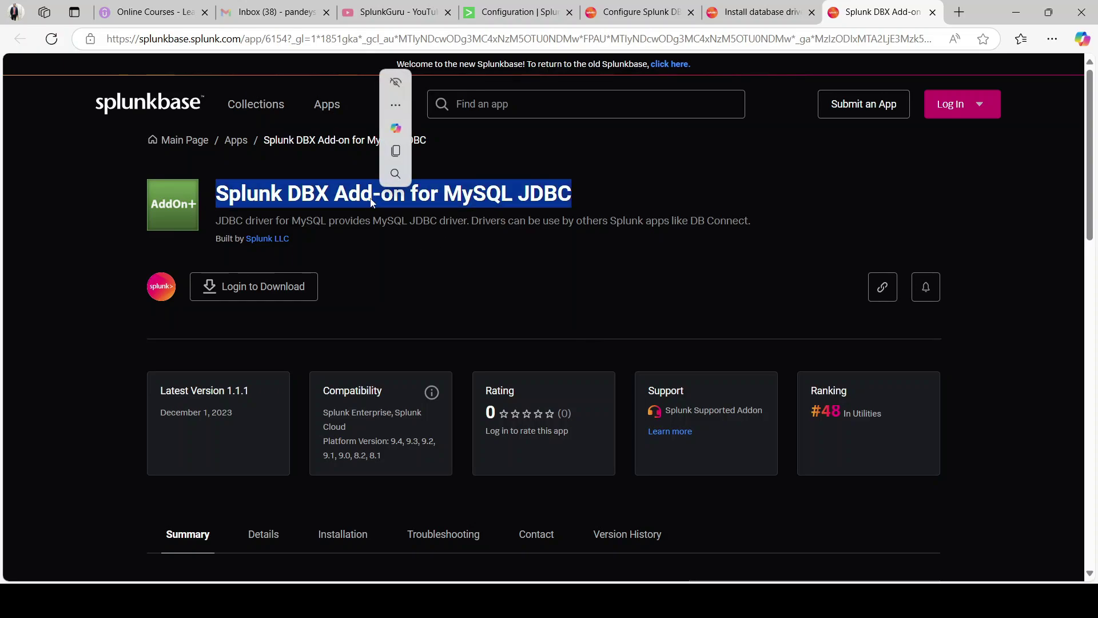
pyautogui.click(605, 222)
pyautogui.moveTo(576, 195); pyautogui.dragTo(216, 189)
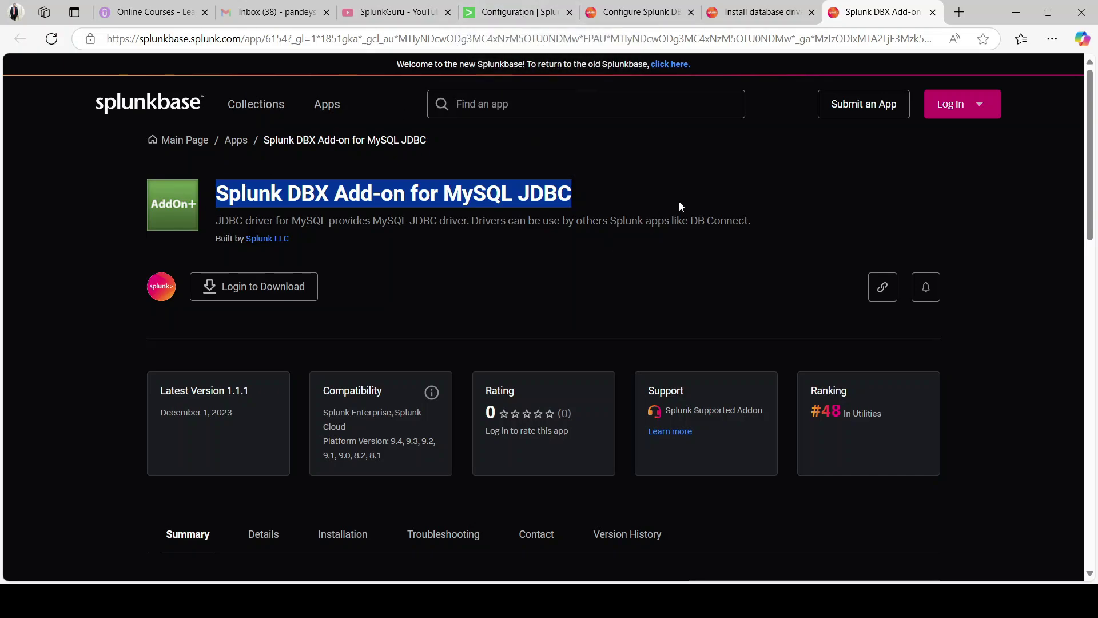
pyautogui.click(501, 19)
# Open Splunk's app management page in a new tab
pyautogui.click(152, 65)
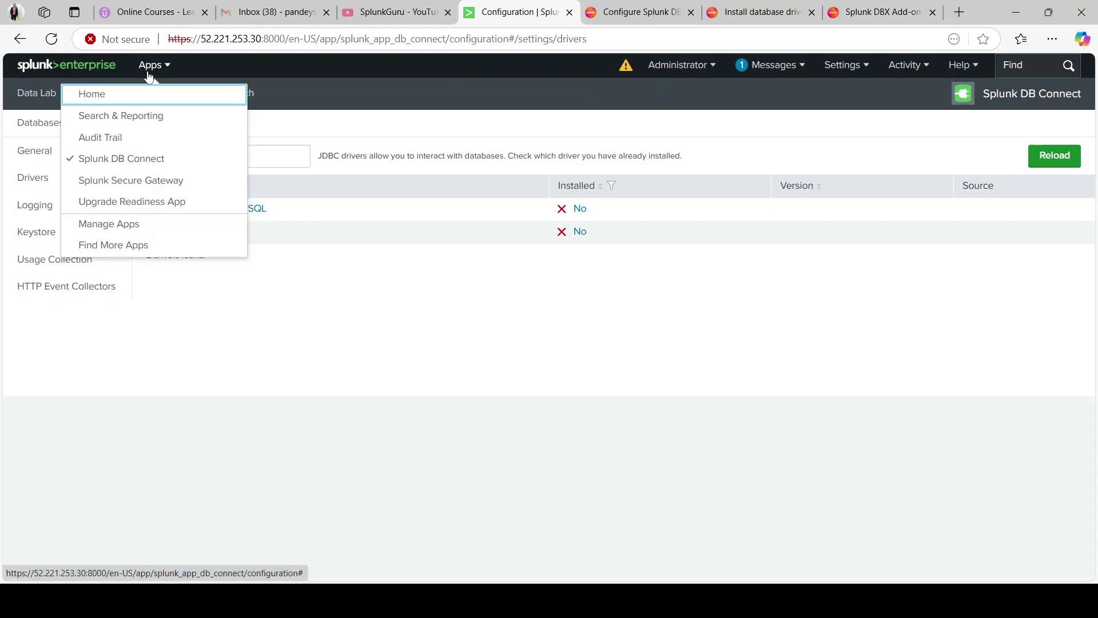
pyautogui.middleClick(125, 224)
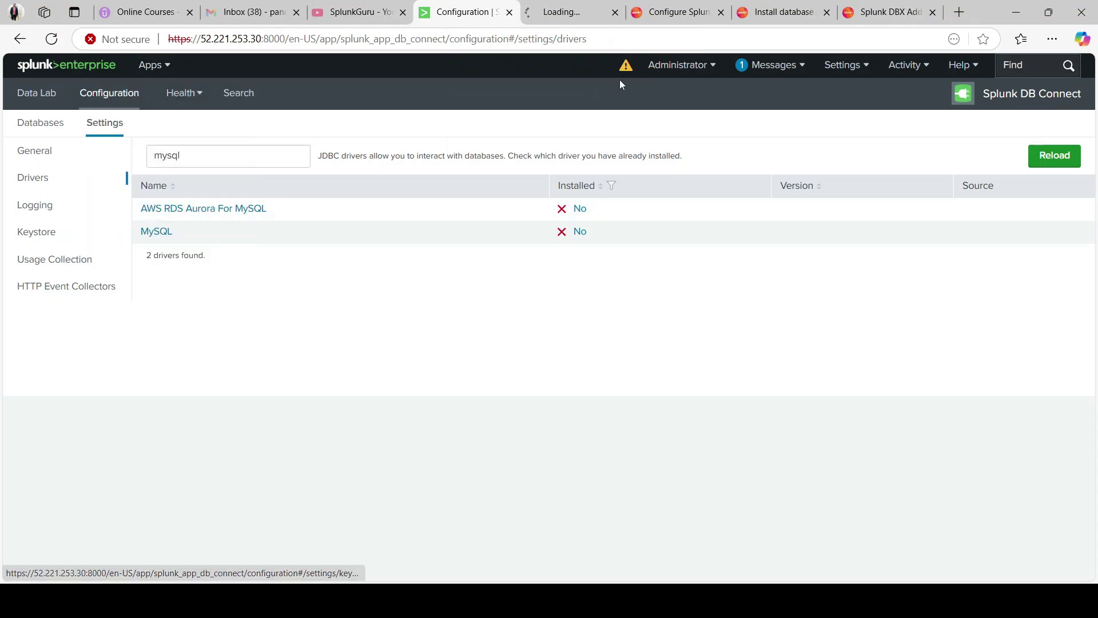
pyautogui.click(564, 13)
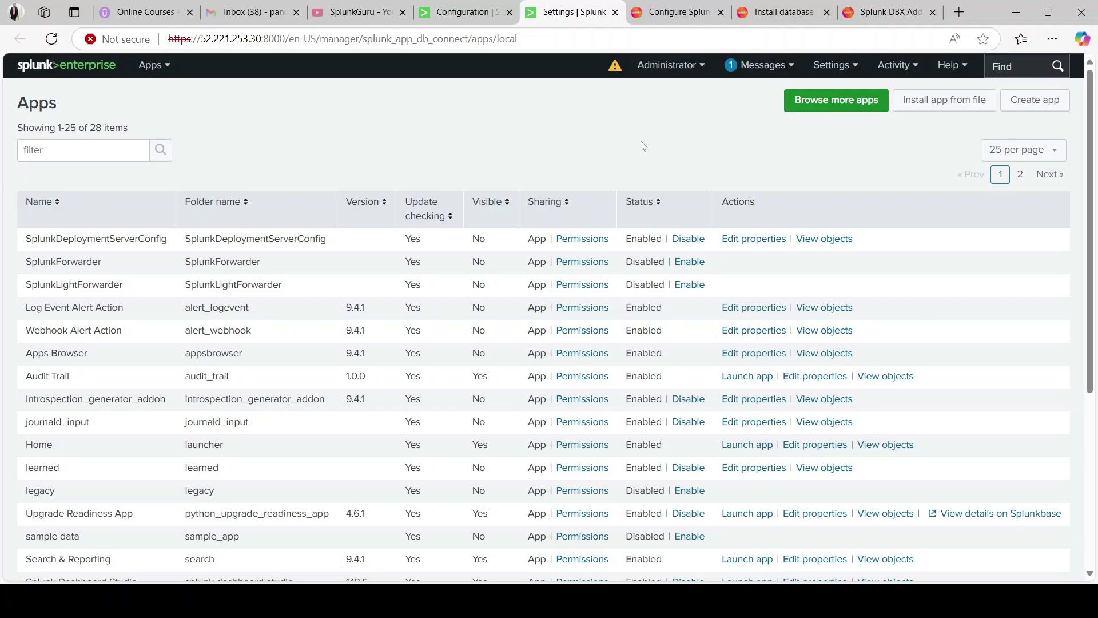
# Find and install the Splunk DBX Add-on for MySQL JDBC from the app catalogue, then return to DB Connect
pyautogui.click(838, 108)
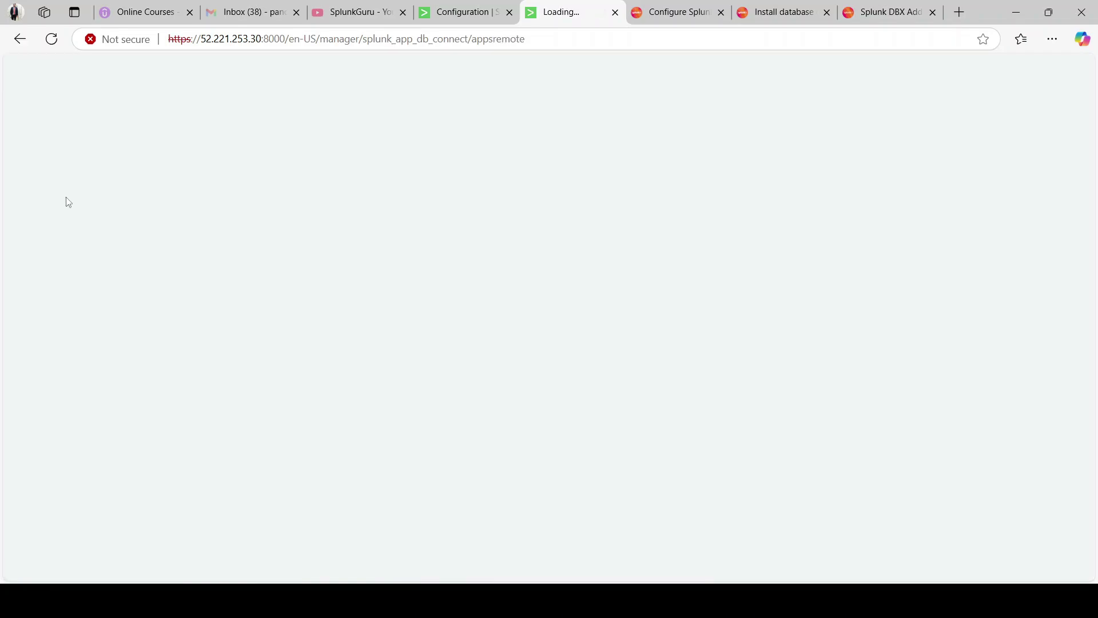
pyautogui.click(74, 148)
pyautogui.write('Splunk DBX Add-on for MySQL JDBC')
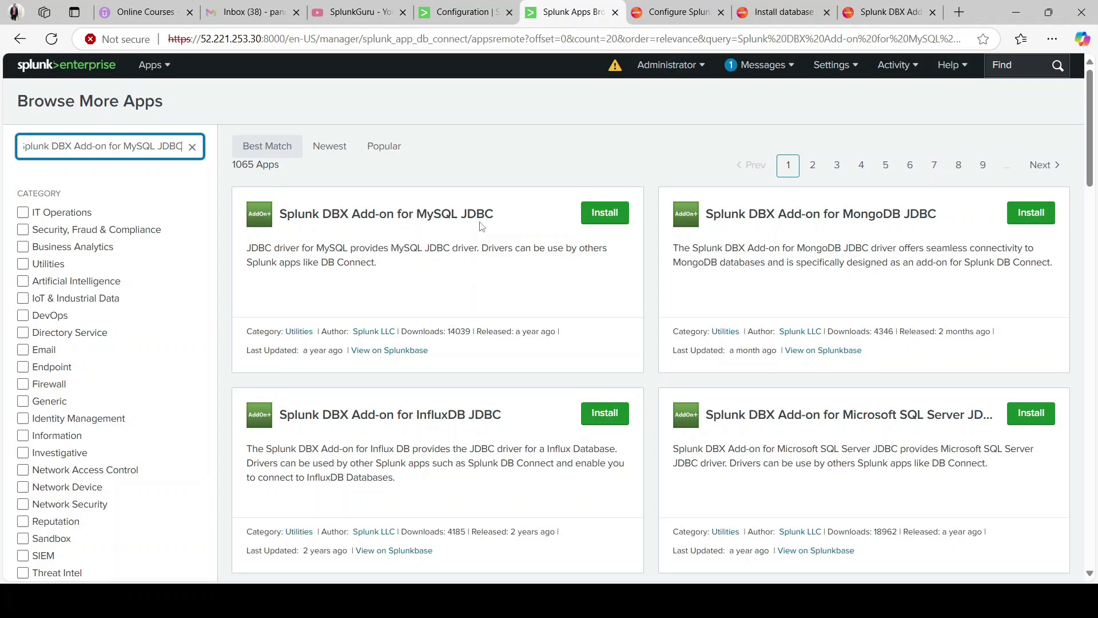
pyautogui.click(597, 219)
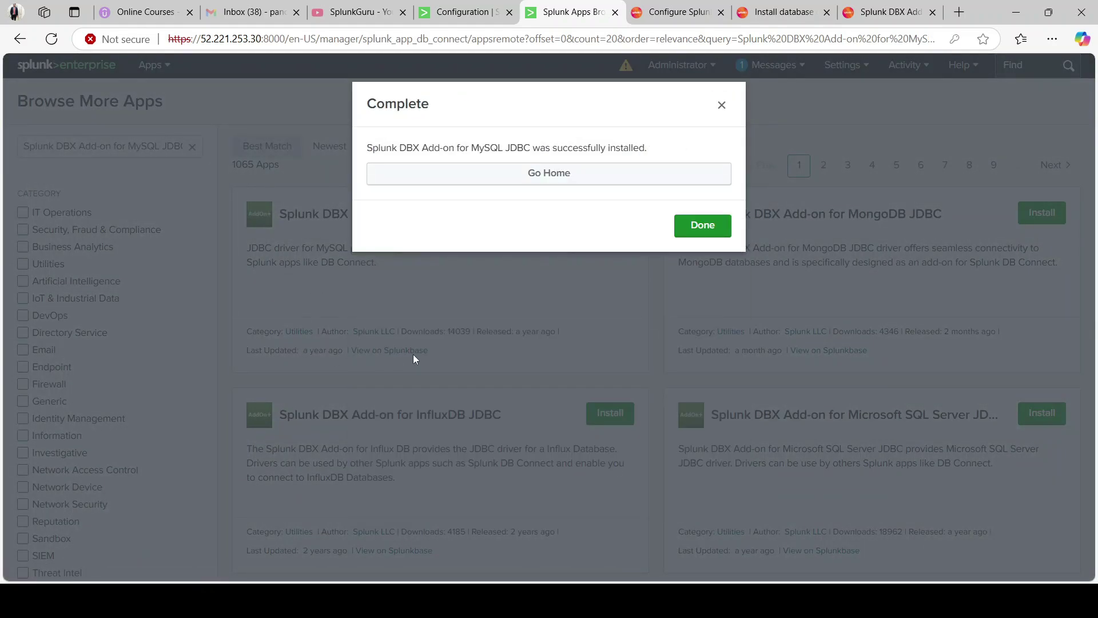
pyautogui.click(699, 236)
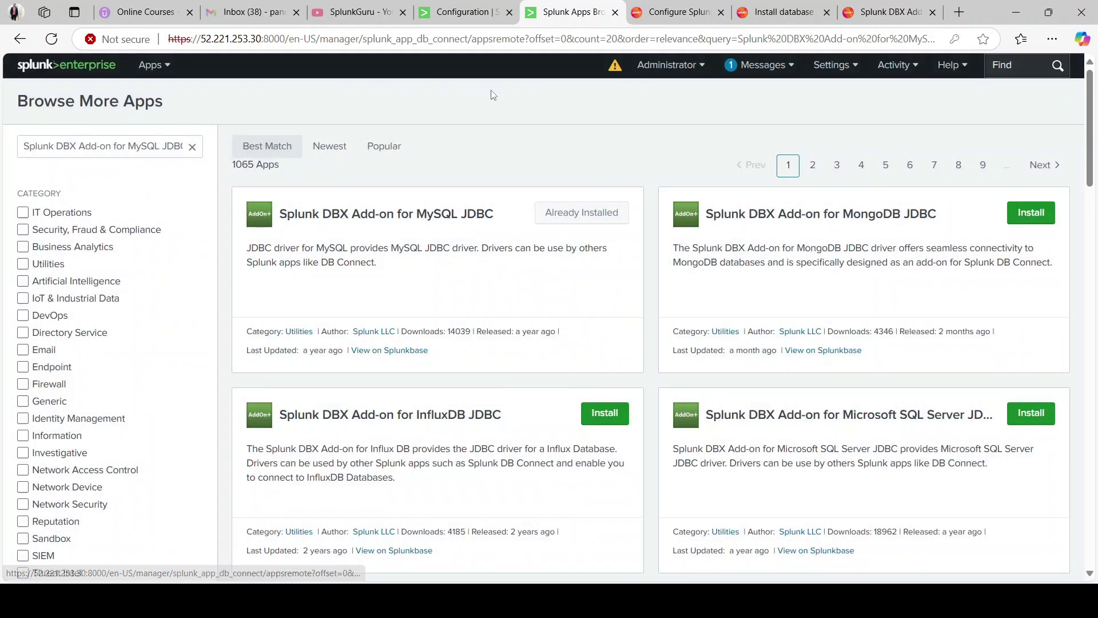
pyautogui.click(458, 5)
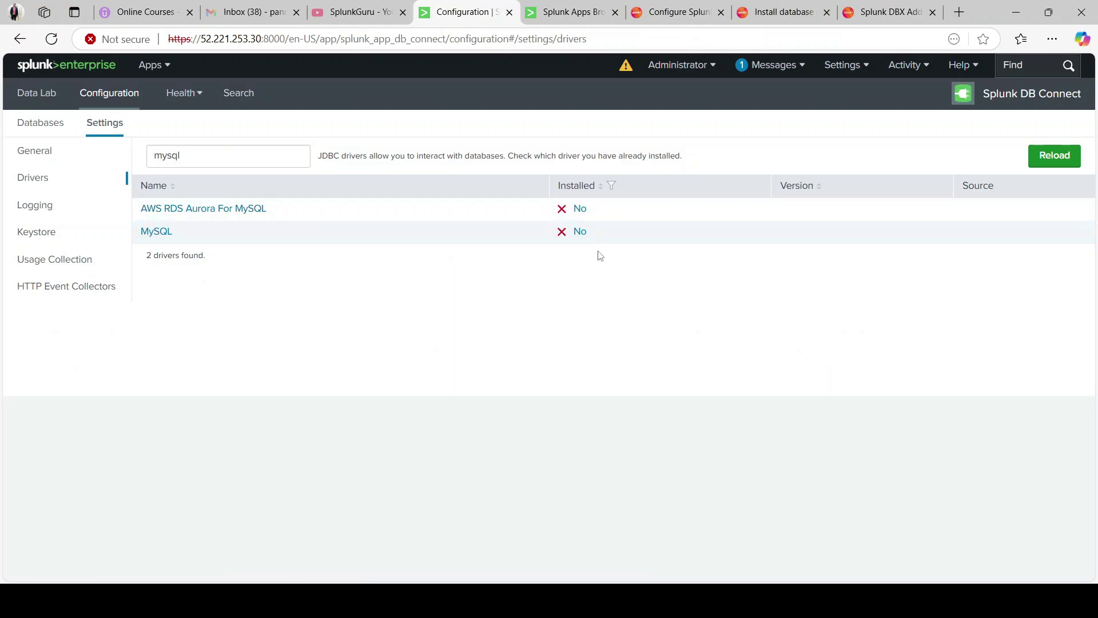
# Reload the Drivers page filtered by 'mys', confirm MySQL is still uninstalled, and bring PuTTY forward
pyautogui.click(51, 39)
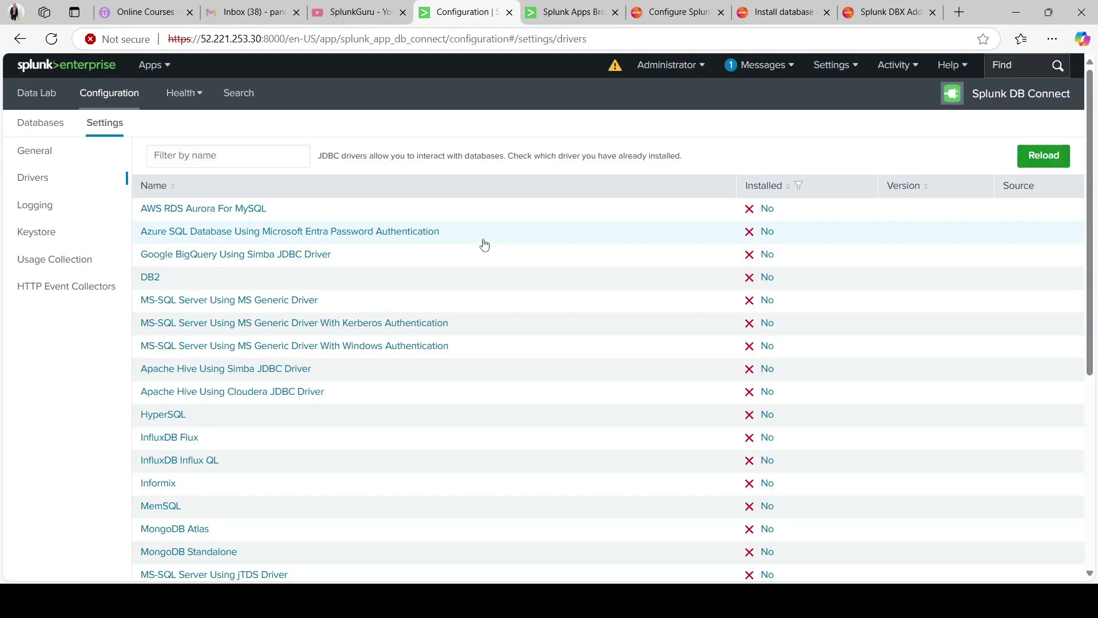
pyautogui.click(197, 163)
pyautogui.write('mysql')
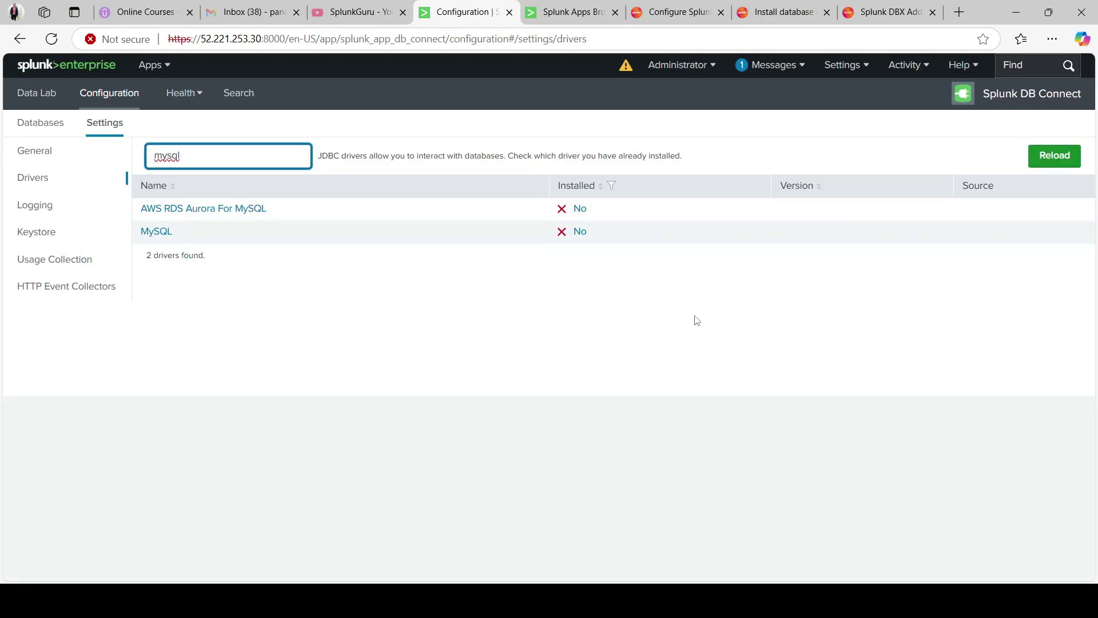
pyautogui.click(571, 12)
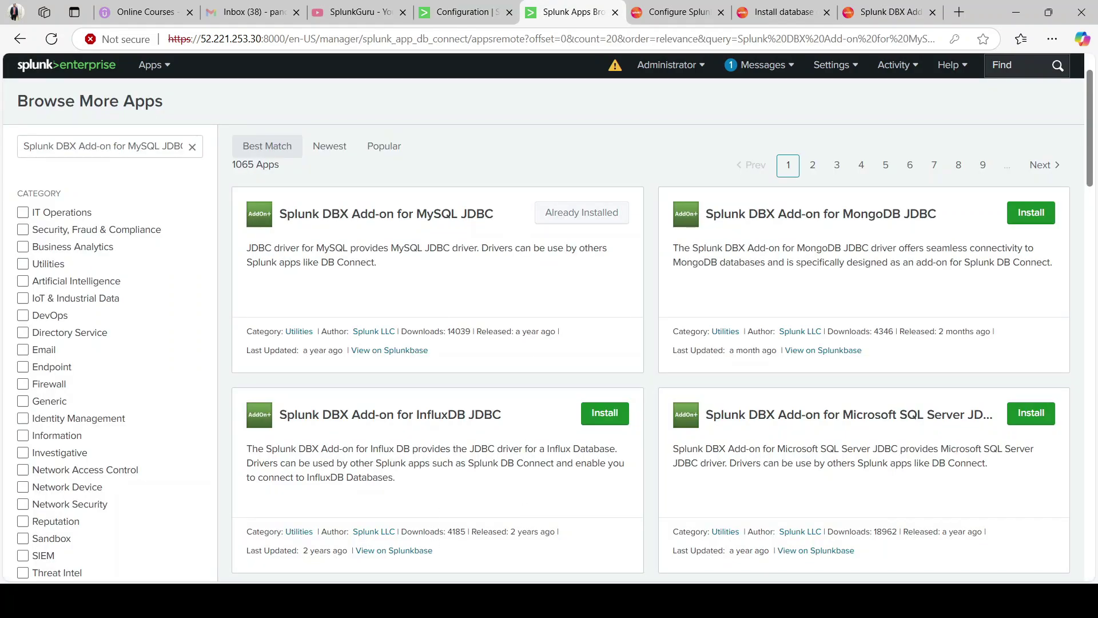
pyautogui.click(376, 526)
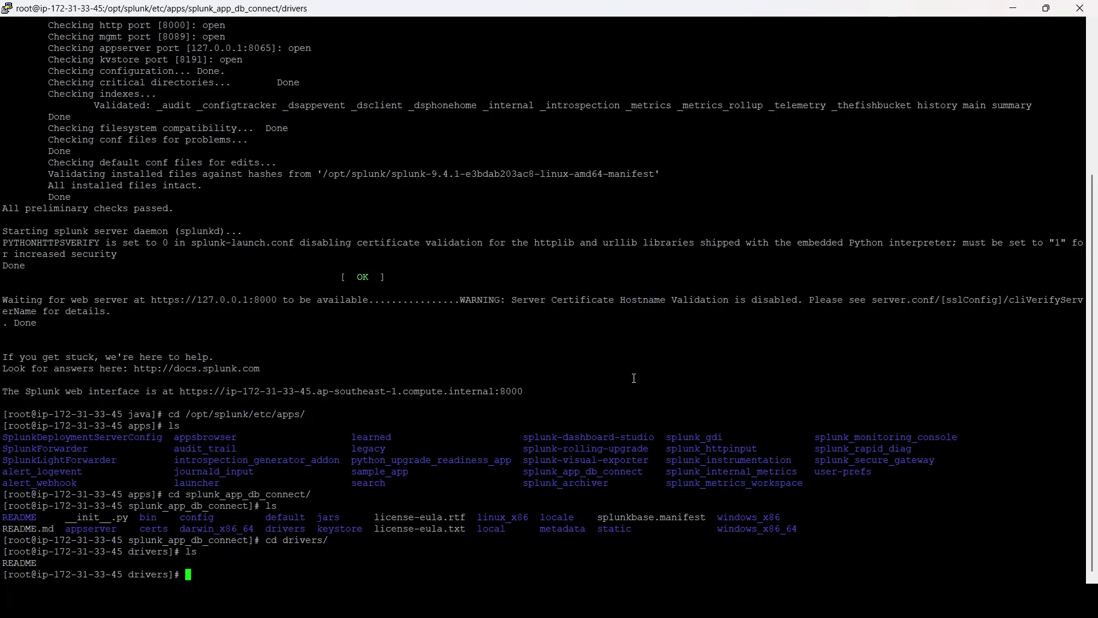
# Restart Splunk by recalling '/opt/splunk/bin/splunk restart' from the shell history
pyautogui.hotkey('ctrl', 'r')
pyautogui.write('re')
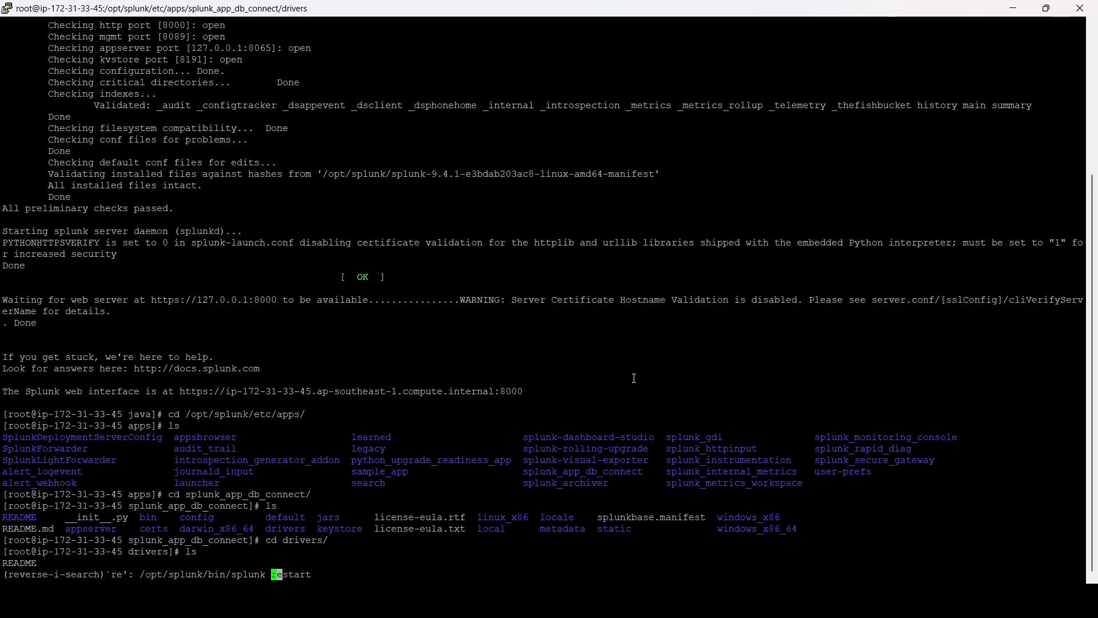
pyautogui.press('Return')
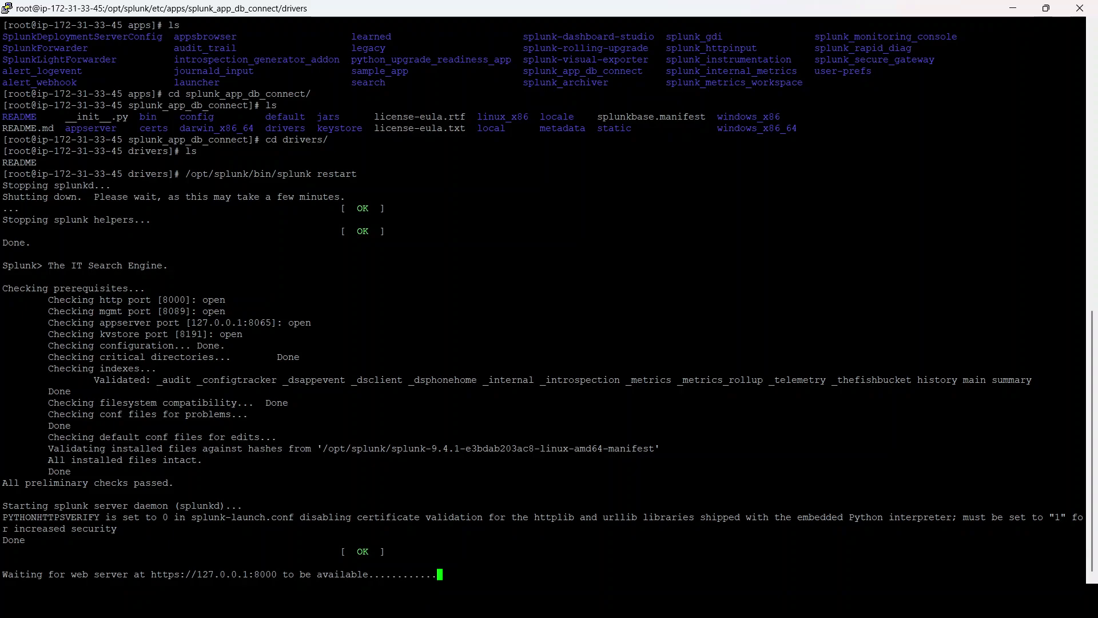
# Check the DB Connect drivers page while the restart finishes, then return to the browser
pyautogui.moveTo(721, 606)
pyautogui.click(717, 510)
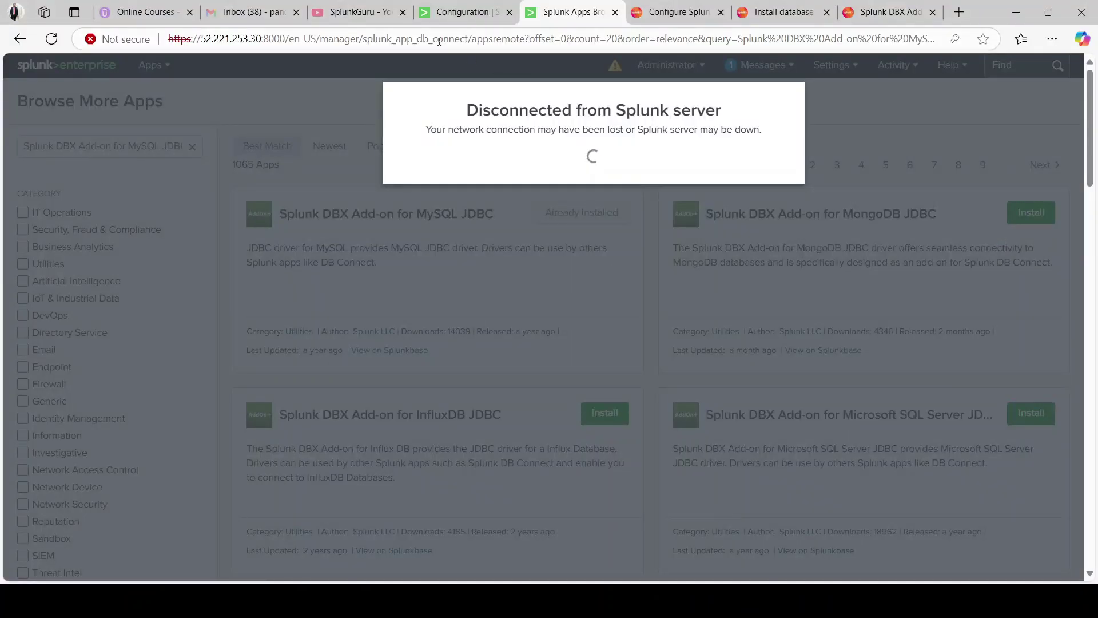
pyautogui.click(432, 15)
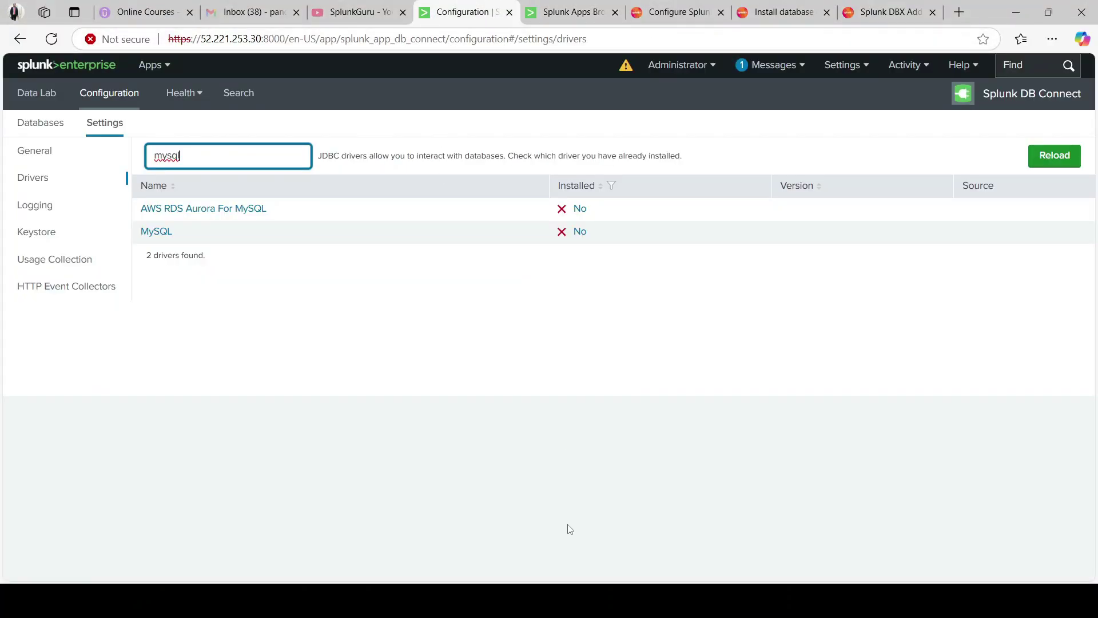
pyautogui.moveTo(366, 601)
pyautogui.click(372, 526)
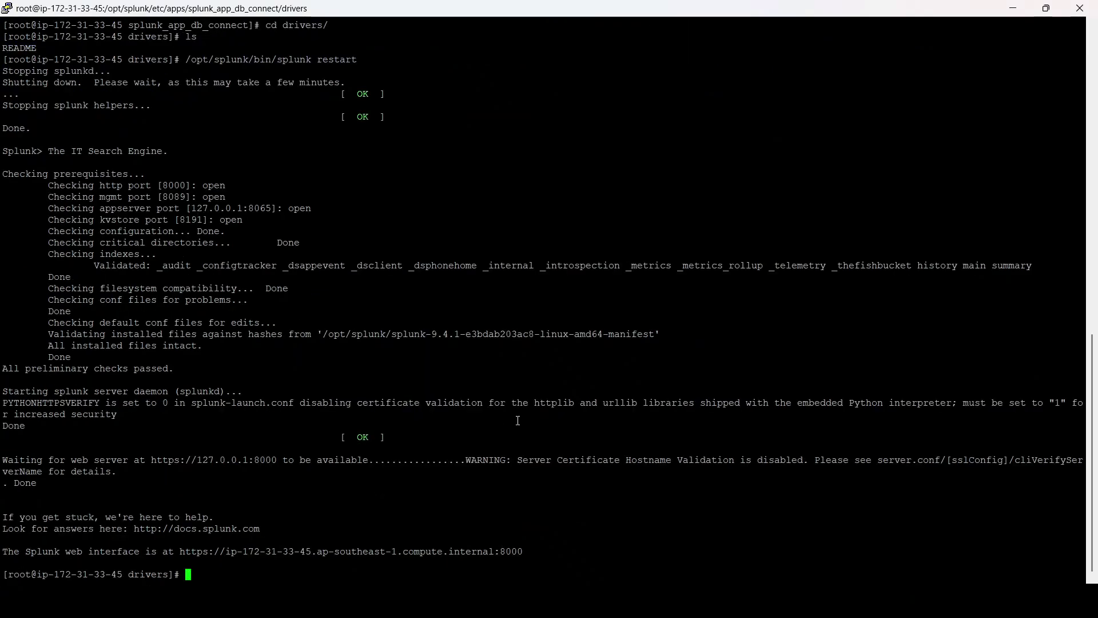
pyautogui.hotkey('alt', 'Tab')
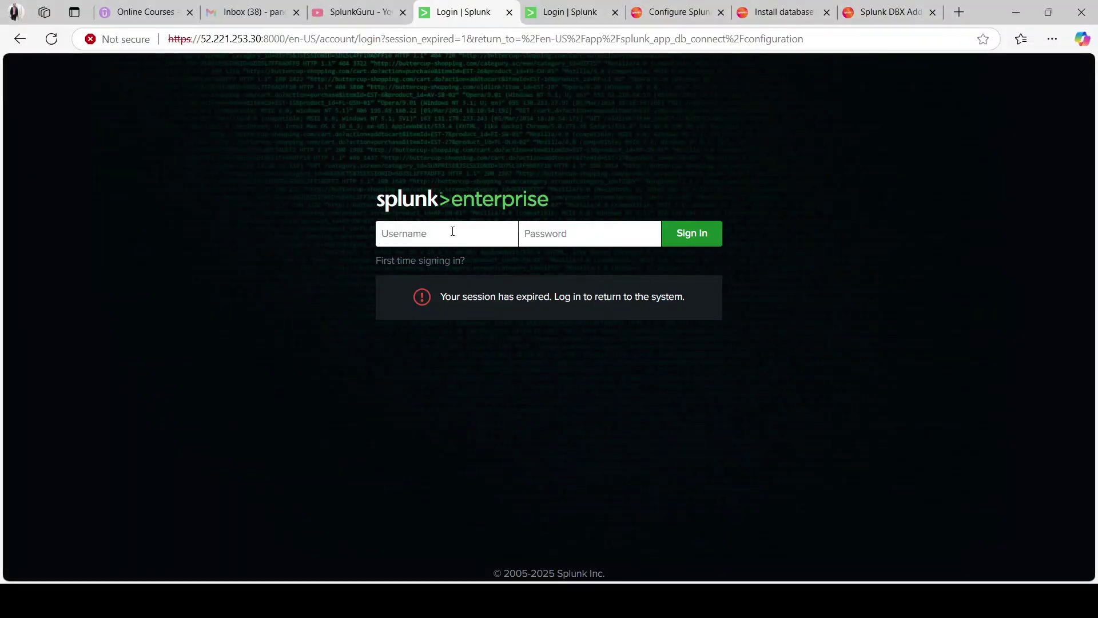
# Sign back in to Splunk and close the duplicate login tab
pyautogui.click(424, 229)
pyautogui.write('a')
pyautogui.write('•••')
pyautogui.press('Return')
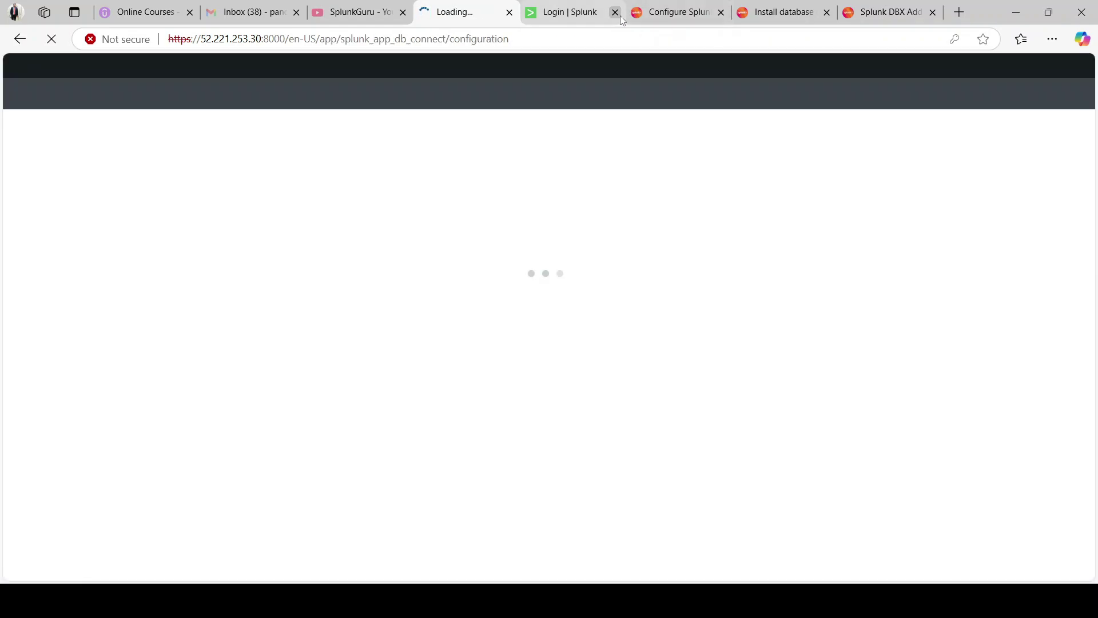
pyautogui.click(619, 14)
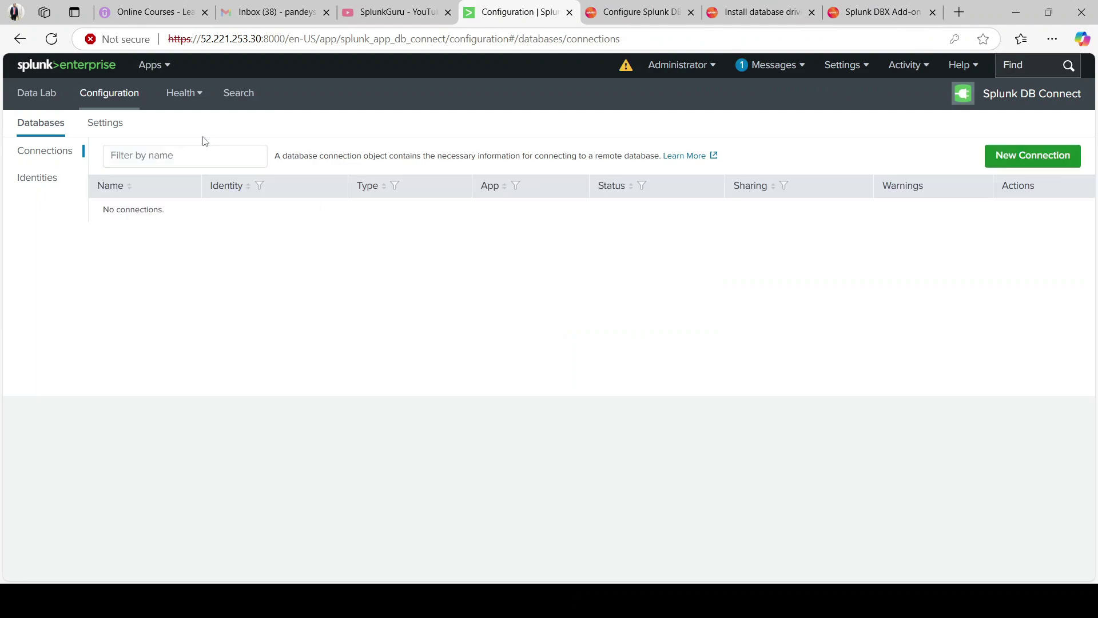
# Confirm JAVA_HOME is /usr and both MySQL drivers show Yes (8.1), then view Databases
pyautogui.click(102, 134)
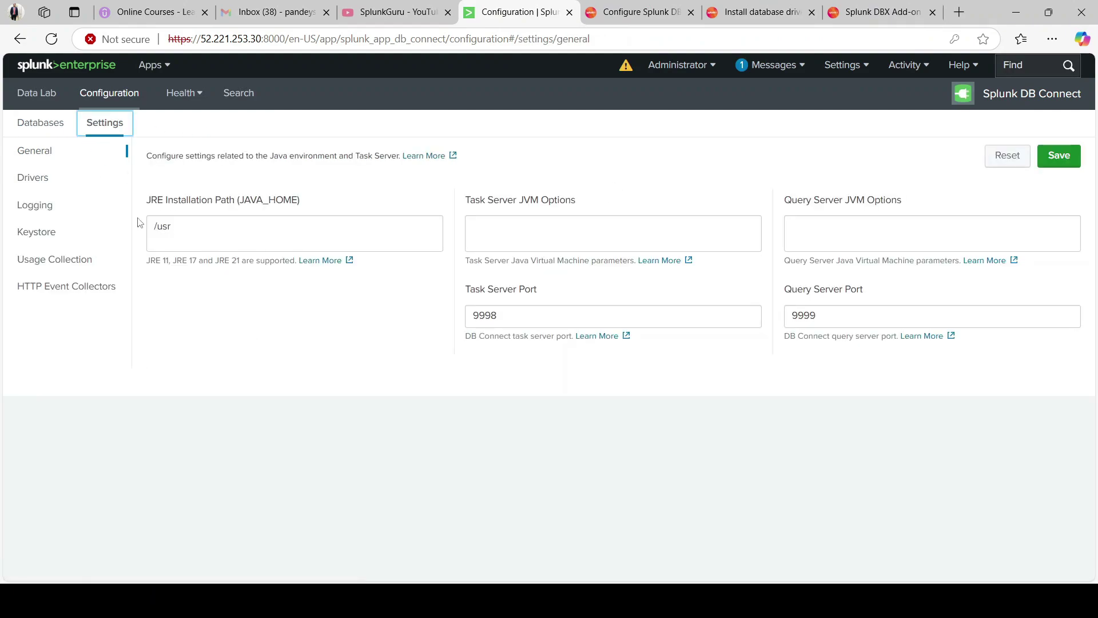
pyautogui.click(42, 178)
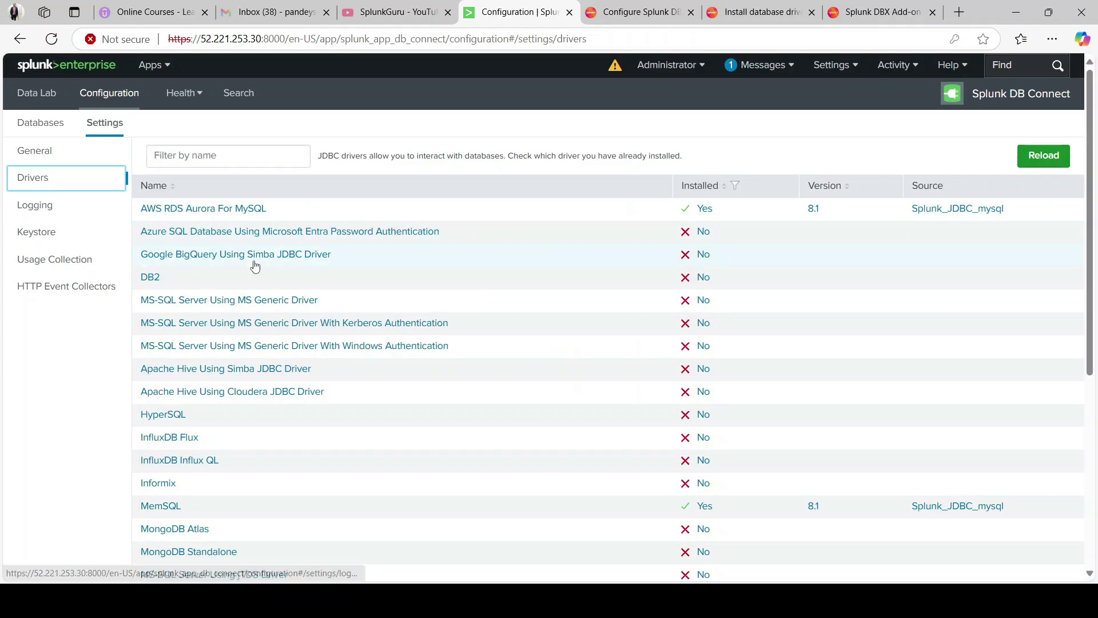
pyautogui.click(184, 155)
pyautogui.write('mysqk')
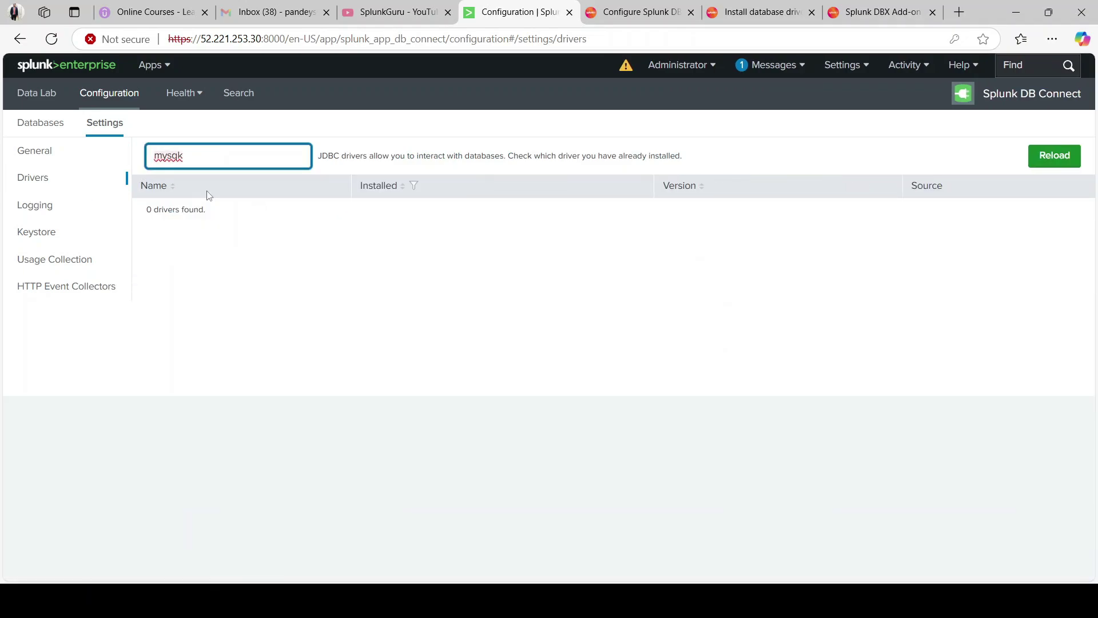
pyautogui.press('BackSpace')
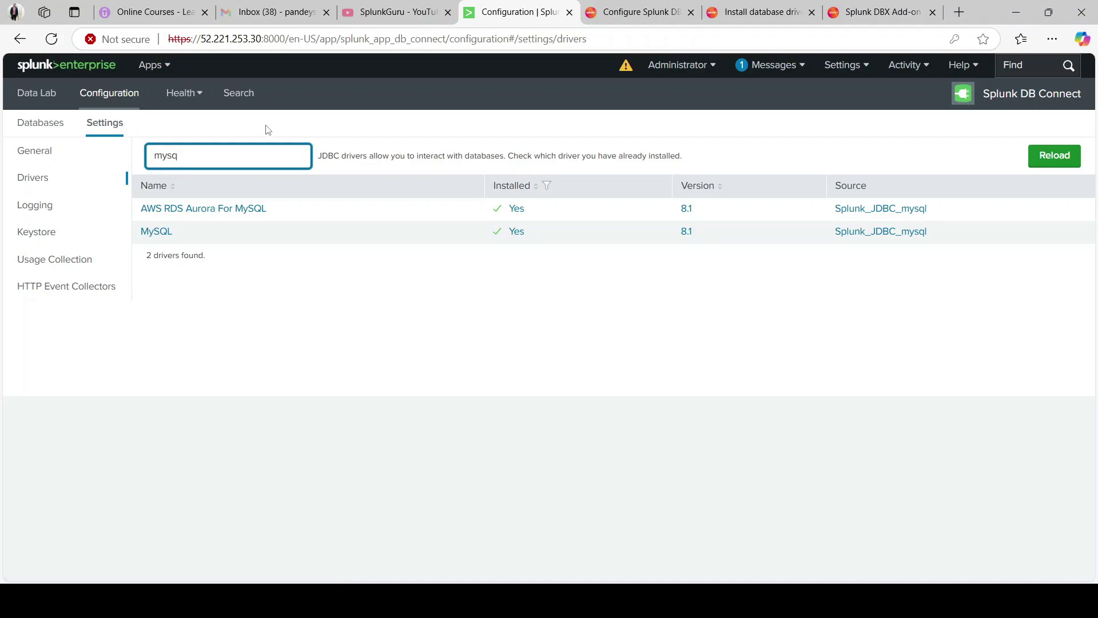
pyautogui.click(36, 127)
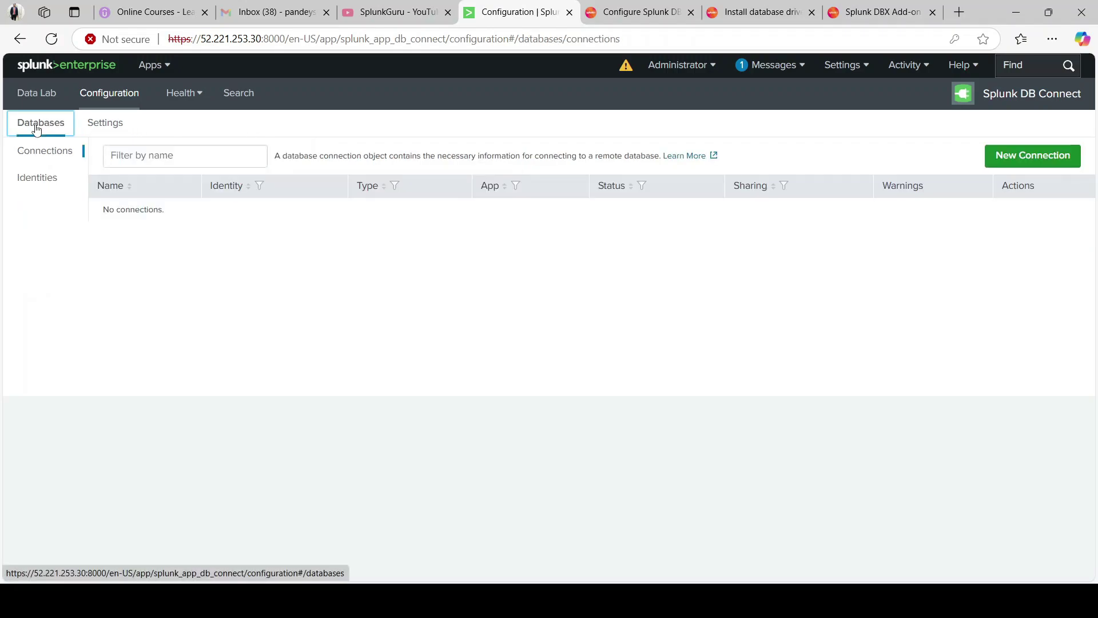